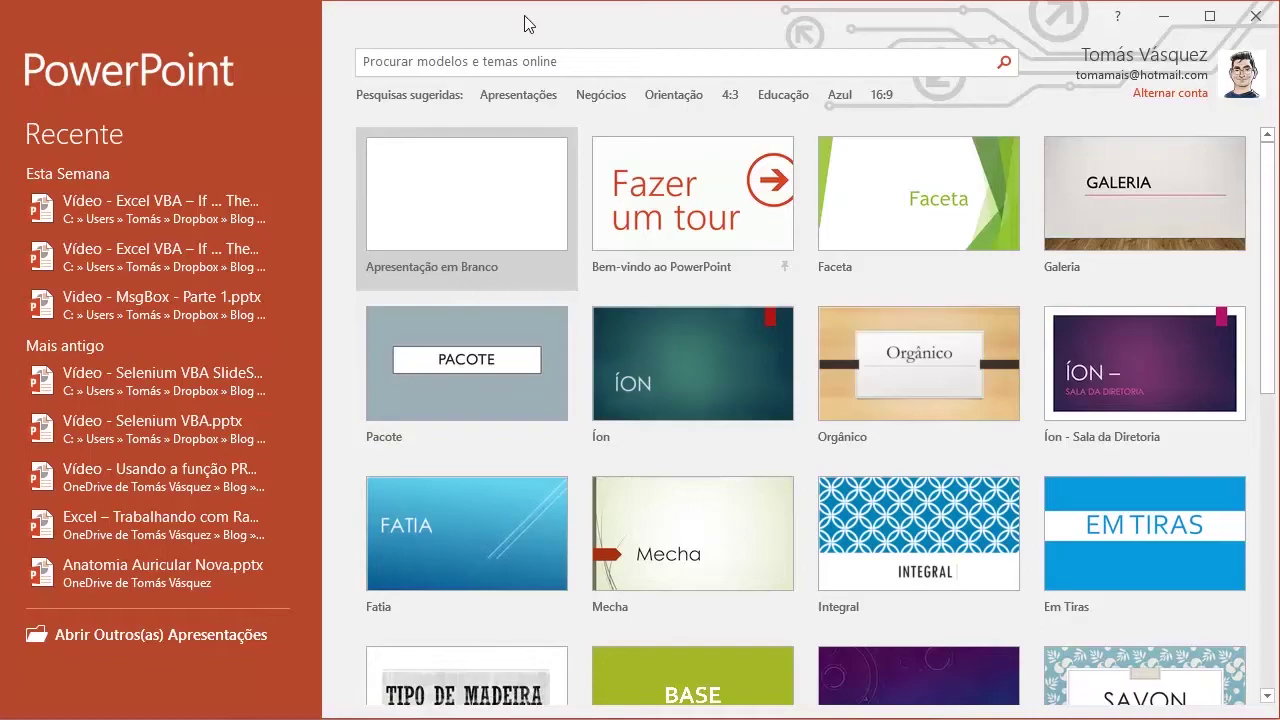
- Create a blank presentation and title its first slide 'Esta é minha apresentação'
click(507, 150)
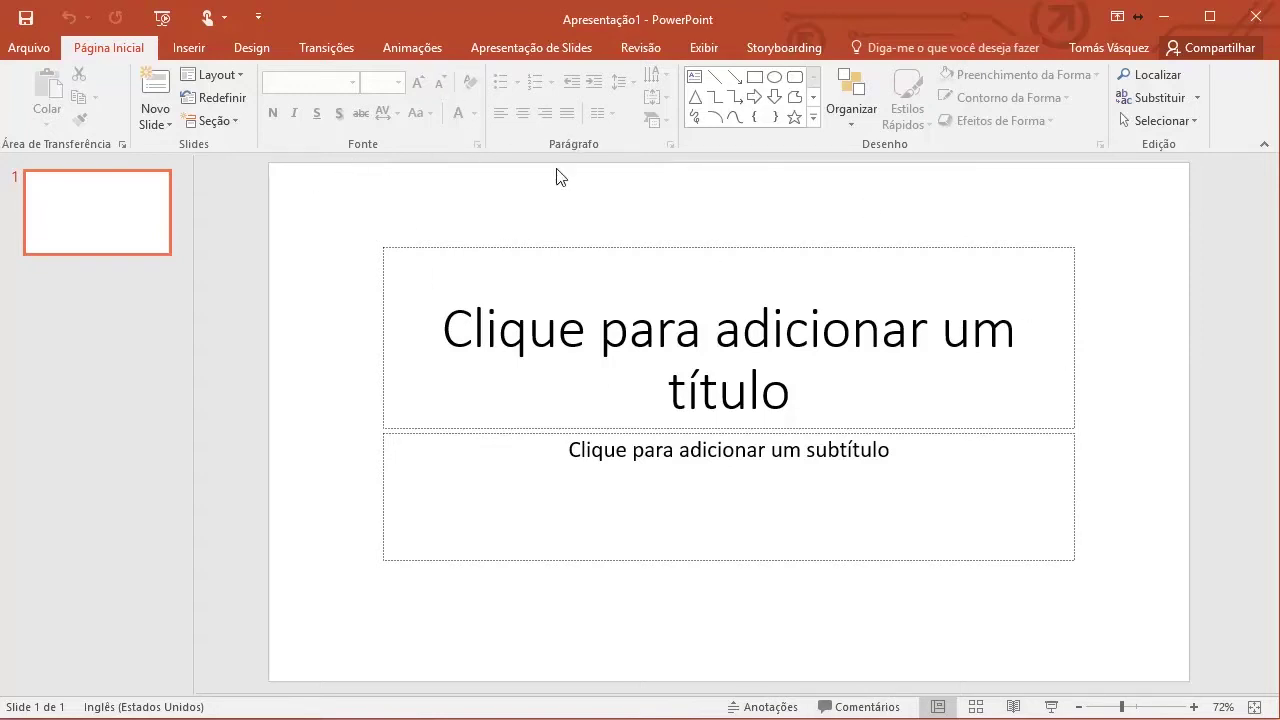
click(723, 349)
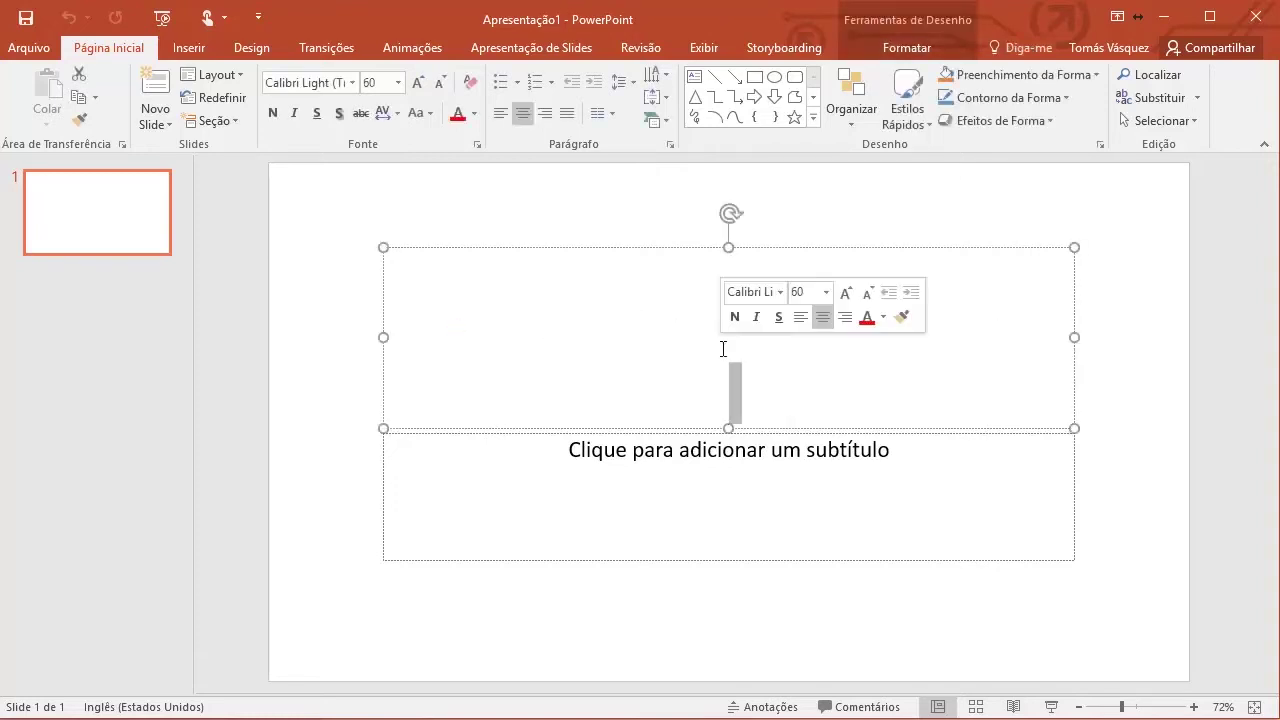
text(Est)
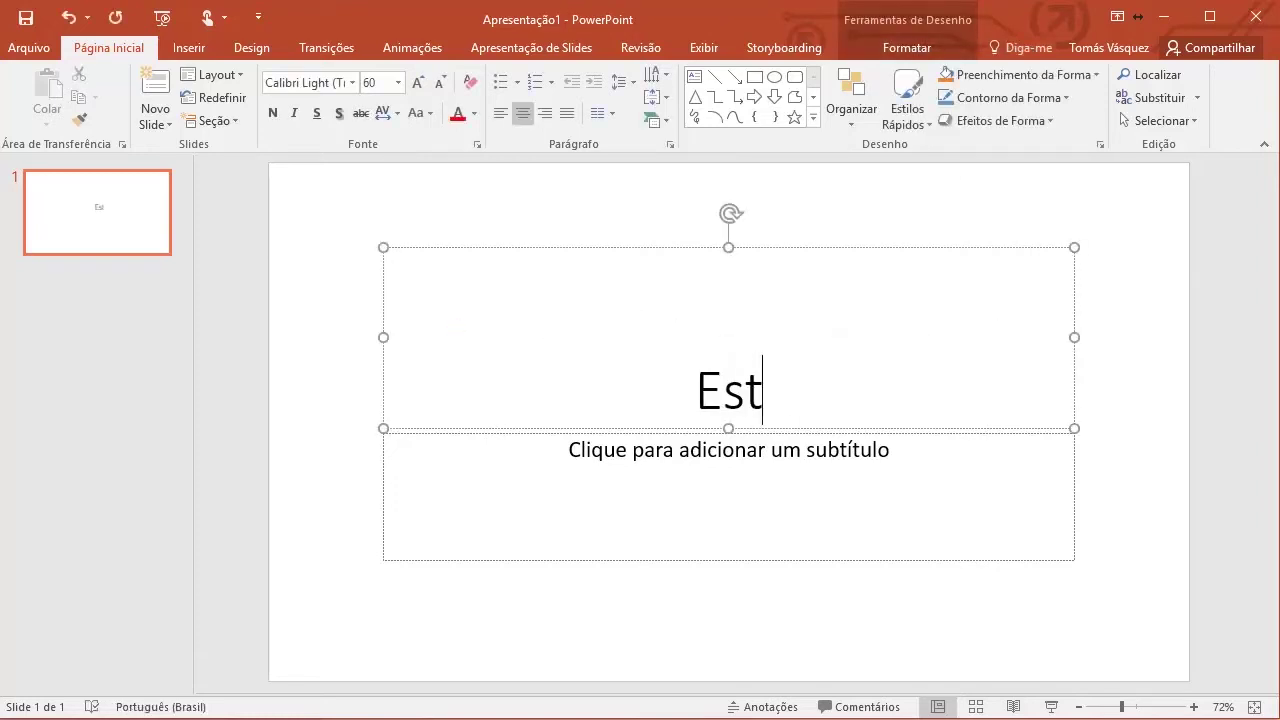
text(a)
text( ~e mi)
key(BackSpace)
key(BackSpace)
key(BackSpace)
key(BackSpace)
key(BackSpace)
text(é minha apresentação)
key(Return)
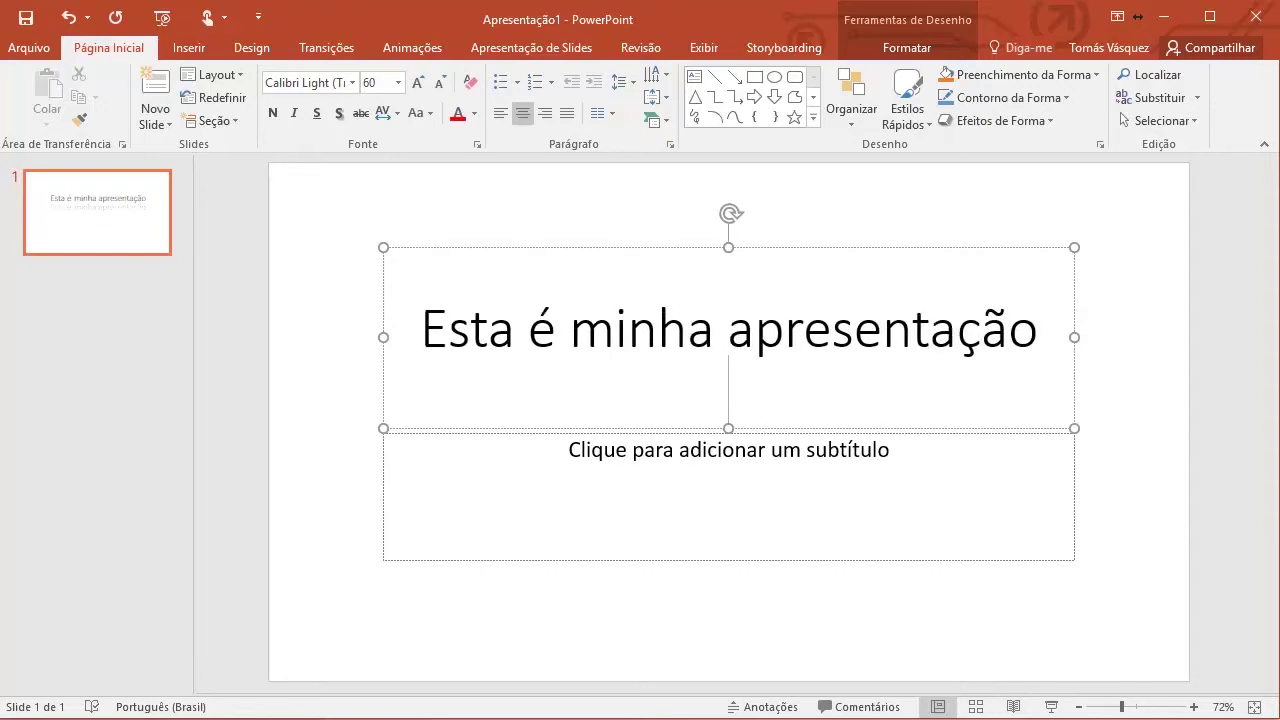
key(BackSpace)
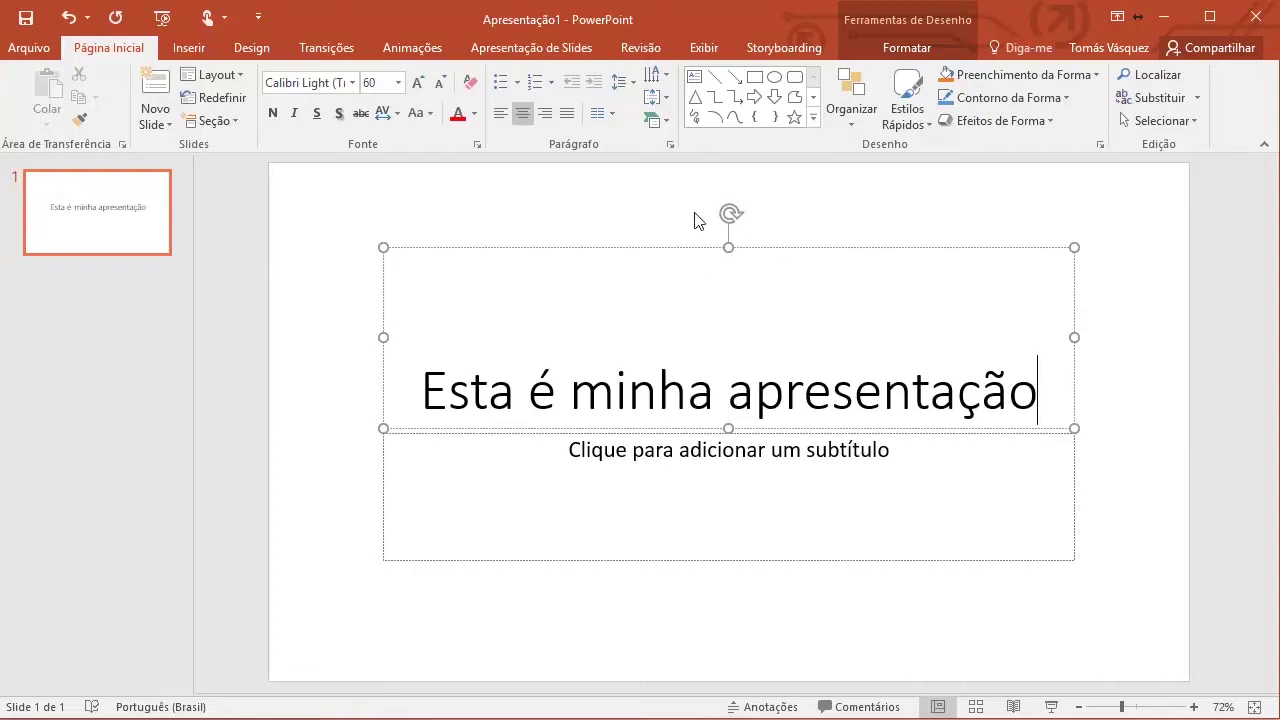
click(694, 212)
click(253, 47)
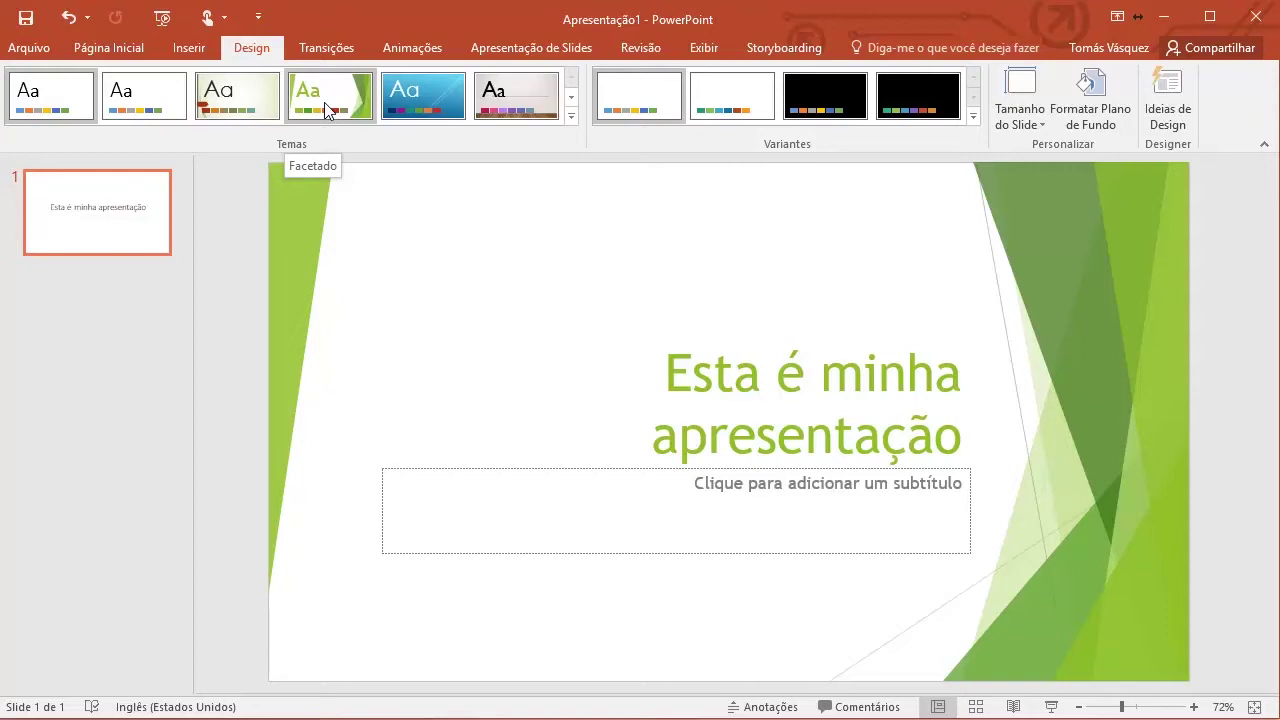
- Apply the green Facetado theme and add a second slide
click(324, 102)
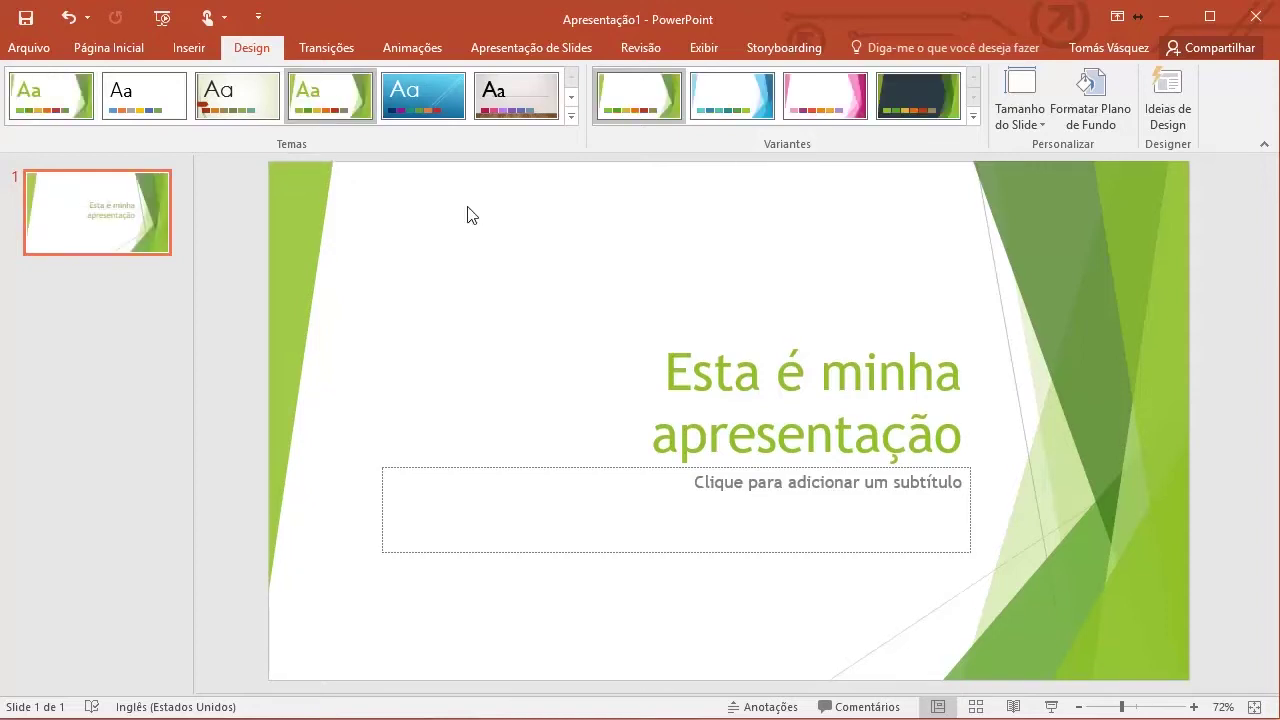
right_click(89, 289)
click(156, 359)
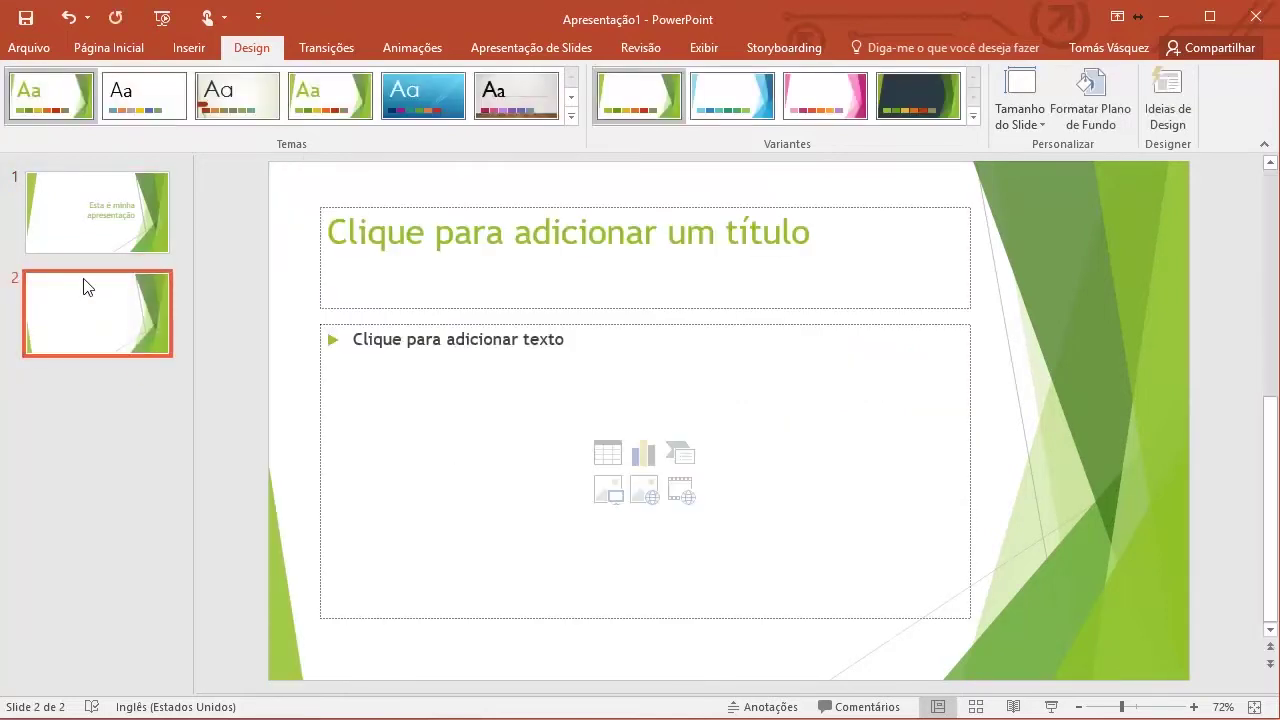
- Look through both slides, then delete slide 2
click(126, 222)
click(125, 336)
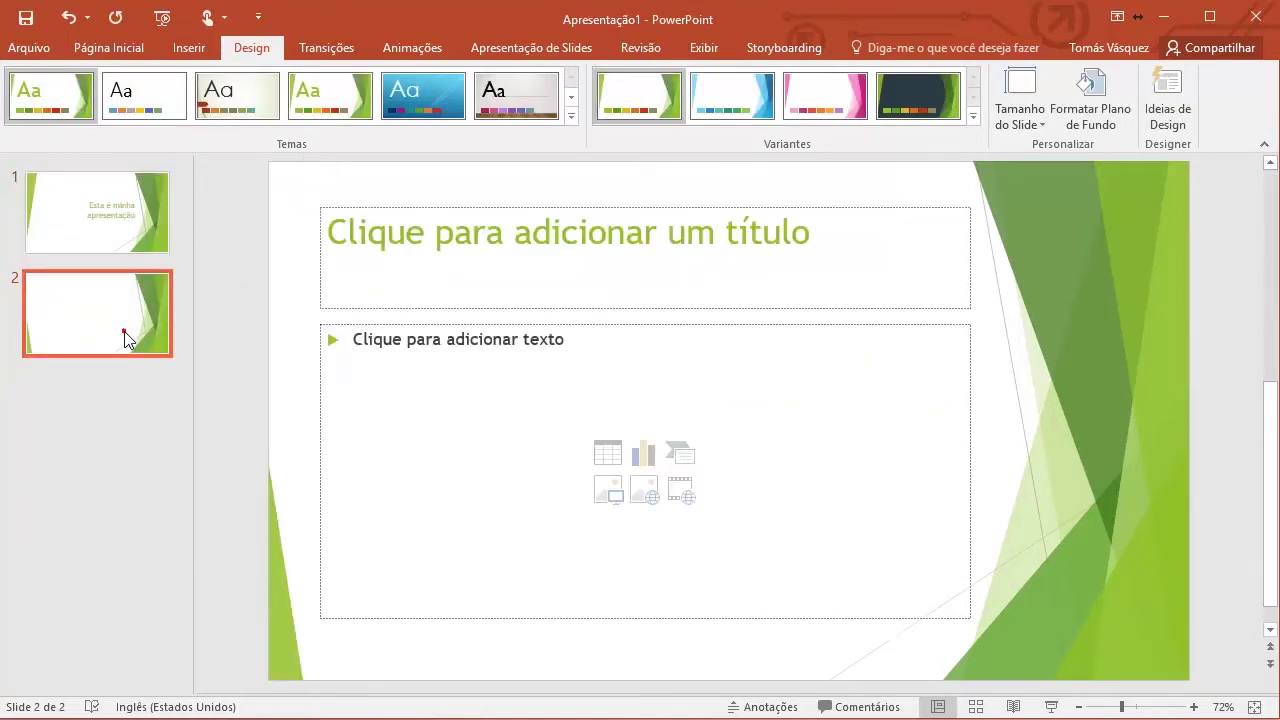
click(121, 242)
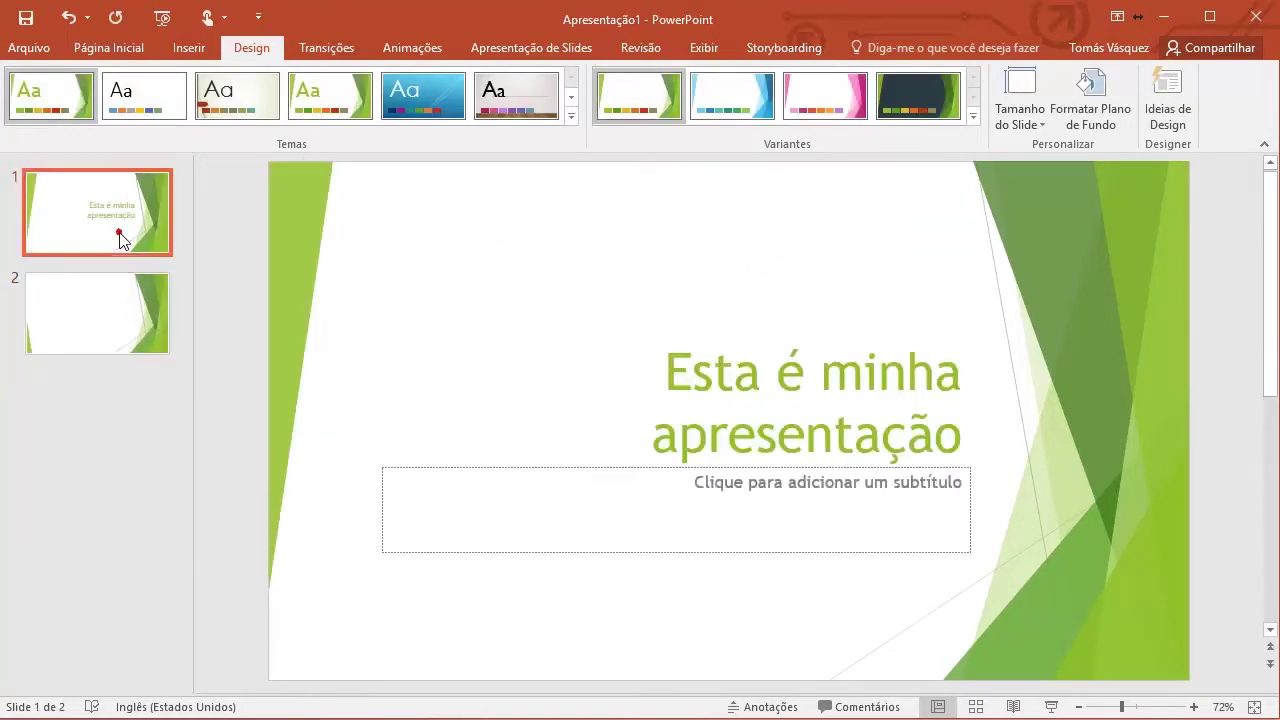
click(123, 300)
right_click(123, 296)
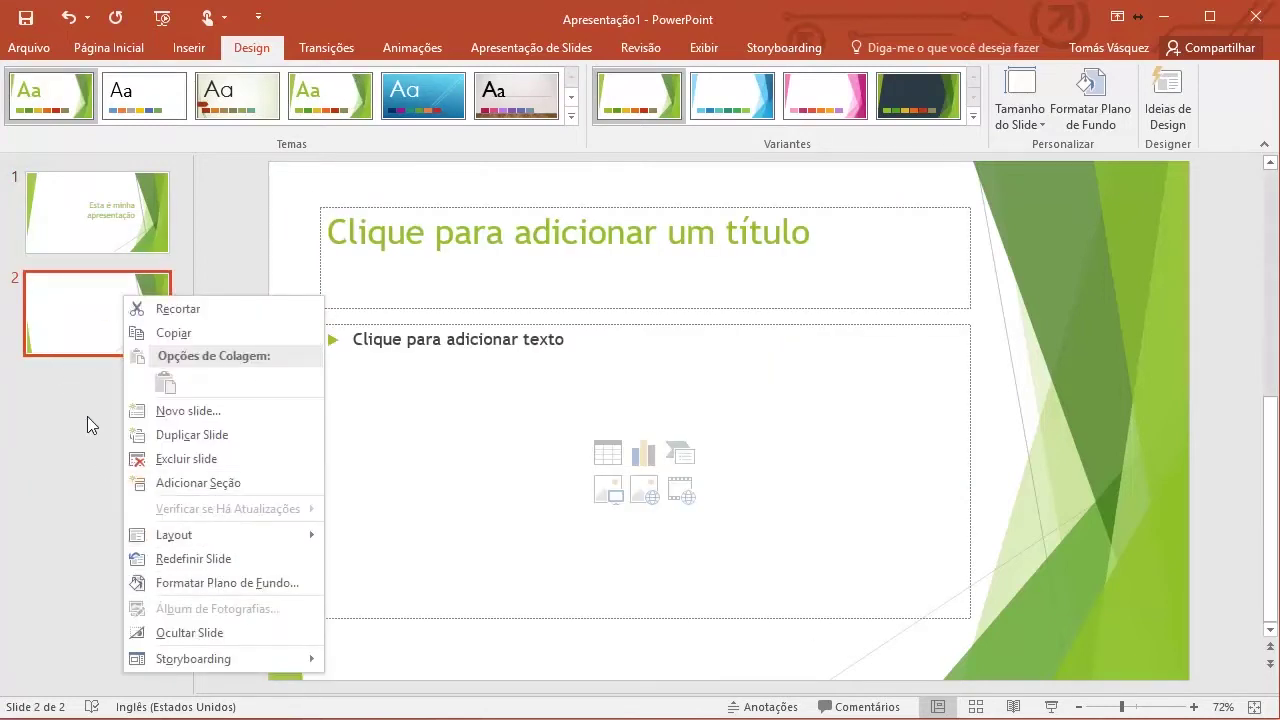
click(171, 458)
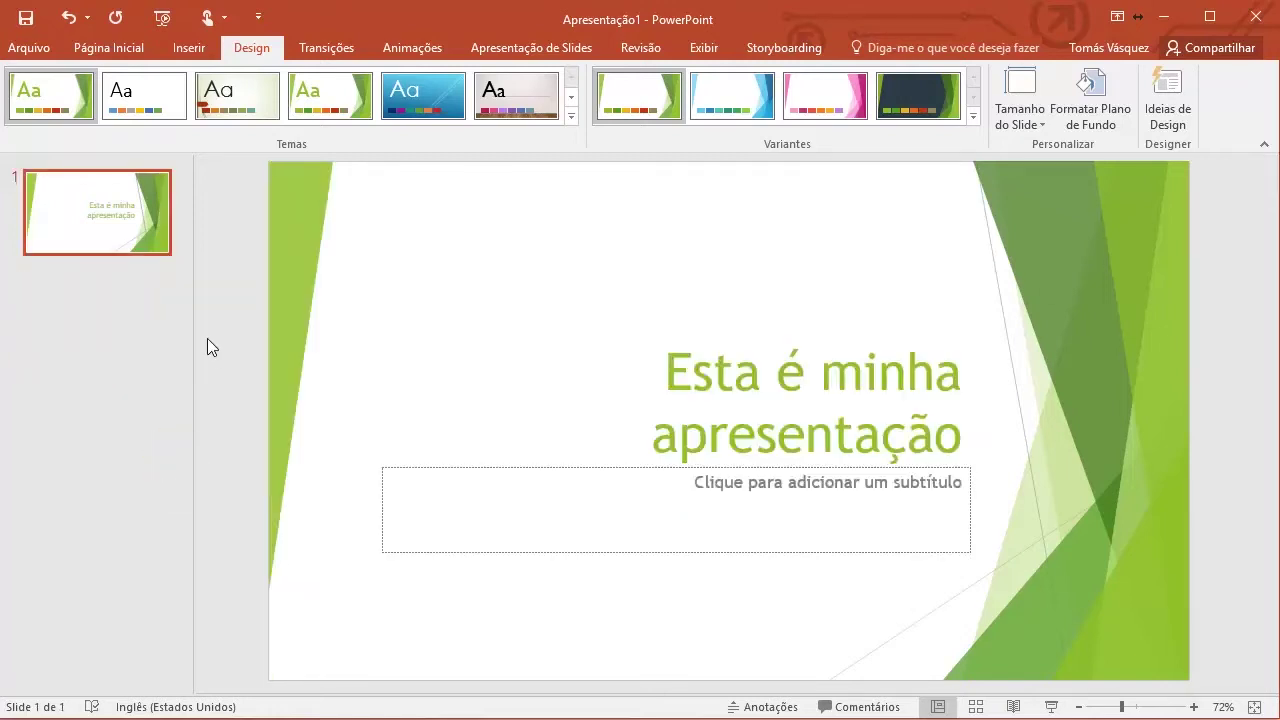
- Switch back to the white Office theme and give the background a picture or texture fill
click(183, 105)
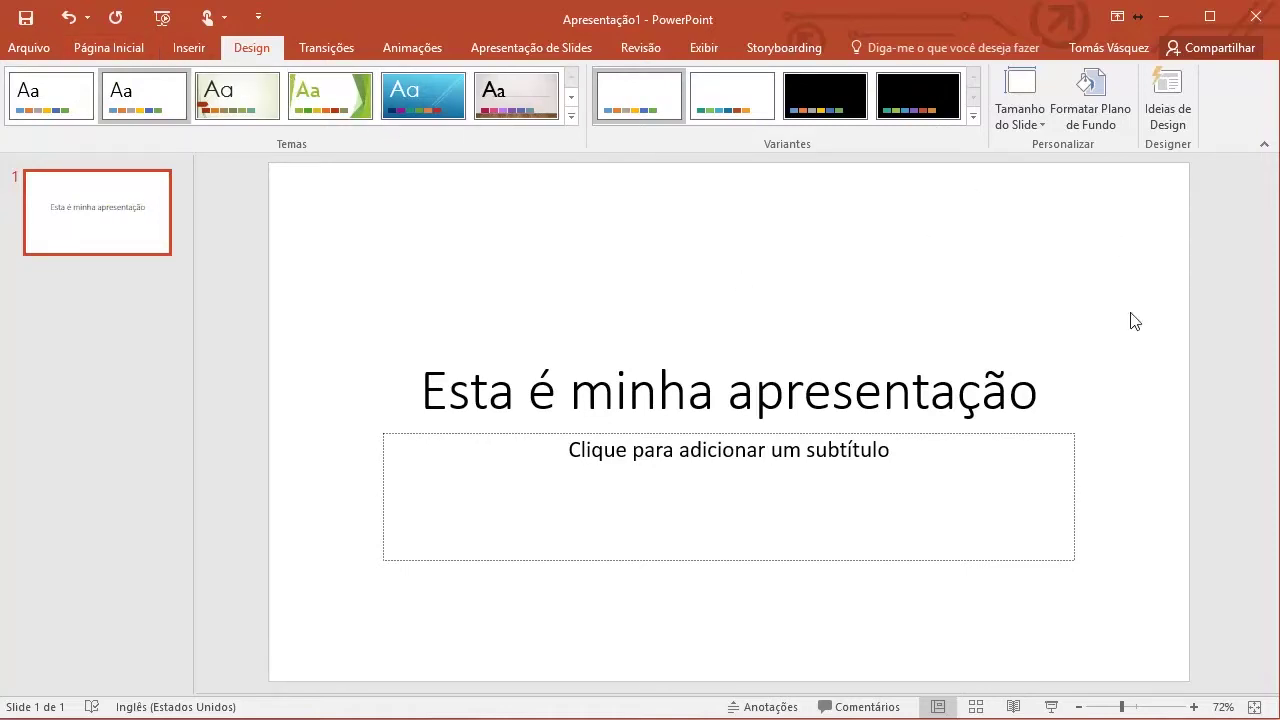
click(1080, 120)
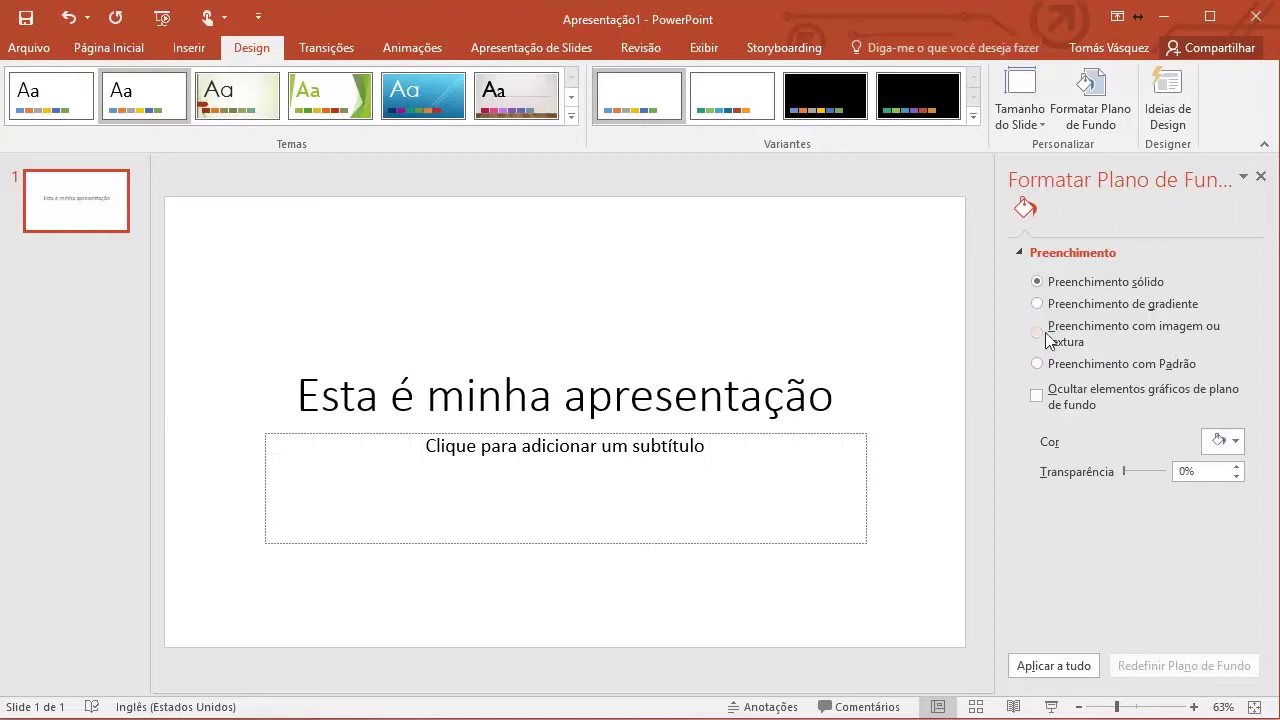
click(1087, 339)
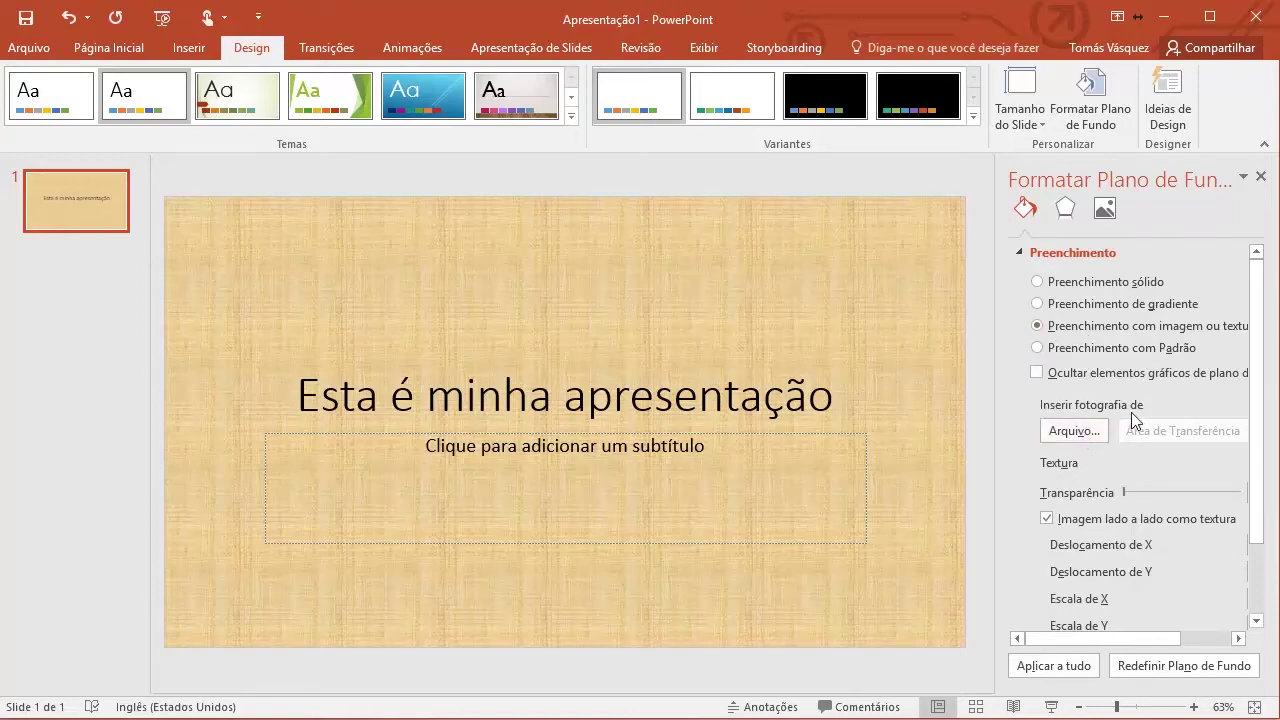
click(1076, 430)
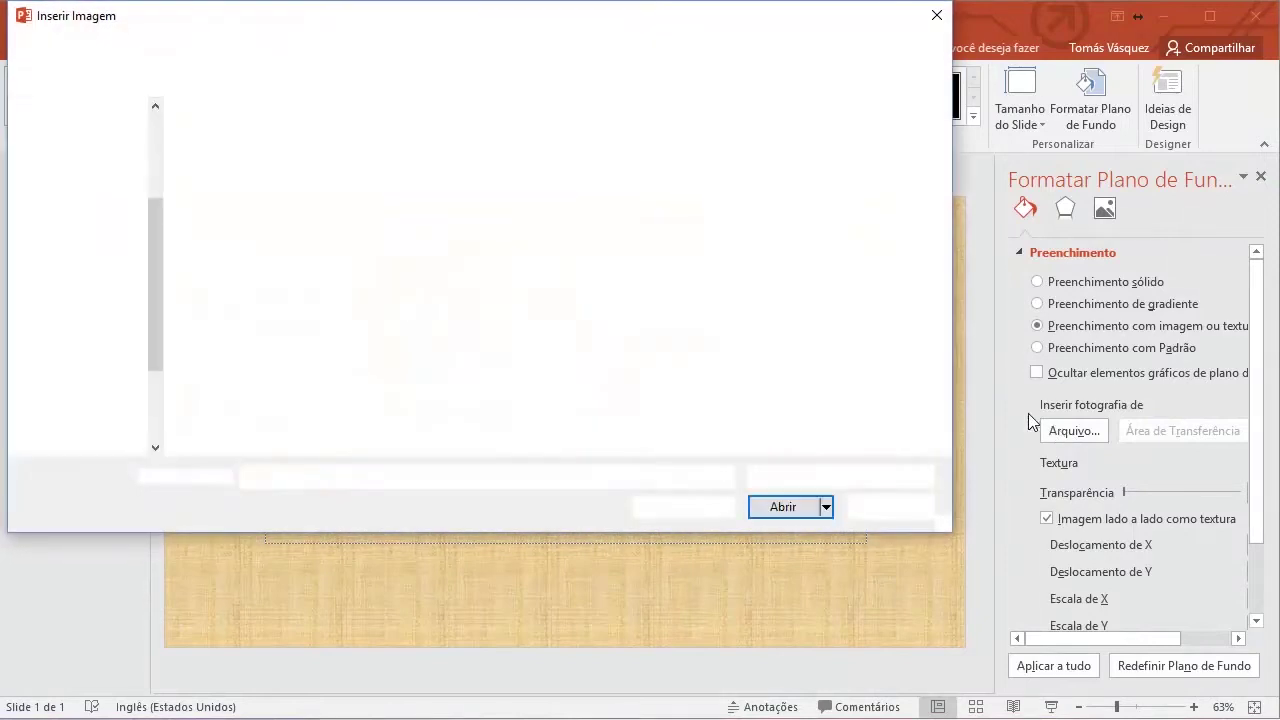
- Insert beaty_border.jpg from Dropbox > Photos as the slide background picture
drag(449, 18, 529, 40)
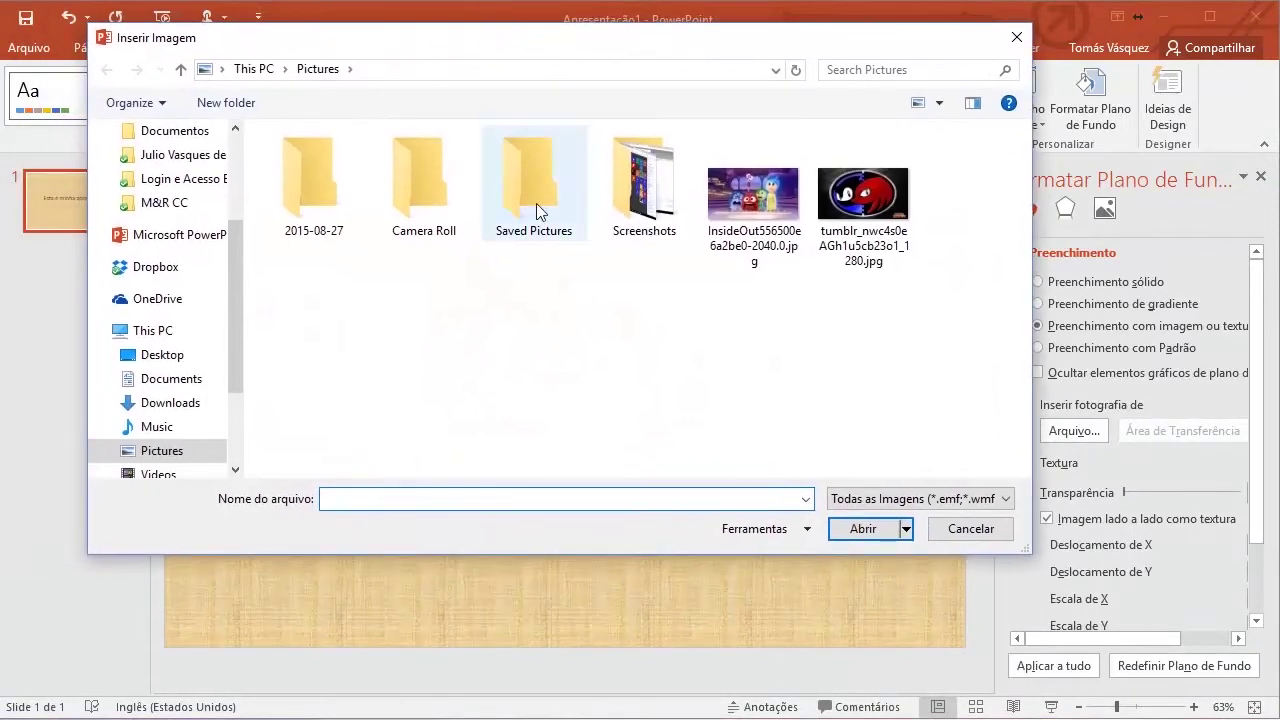
click(145, 272)
scroll(460, 360, down, 5)
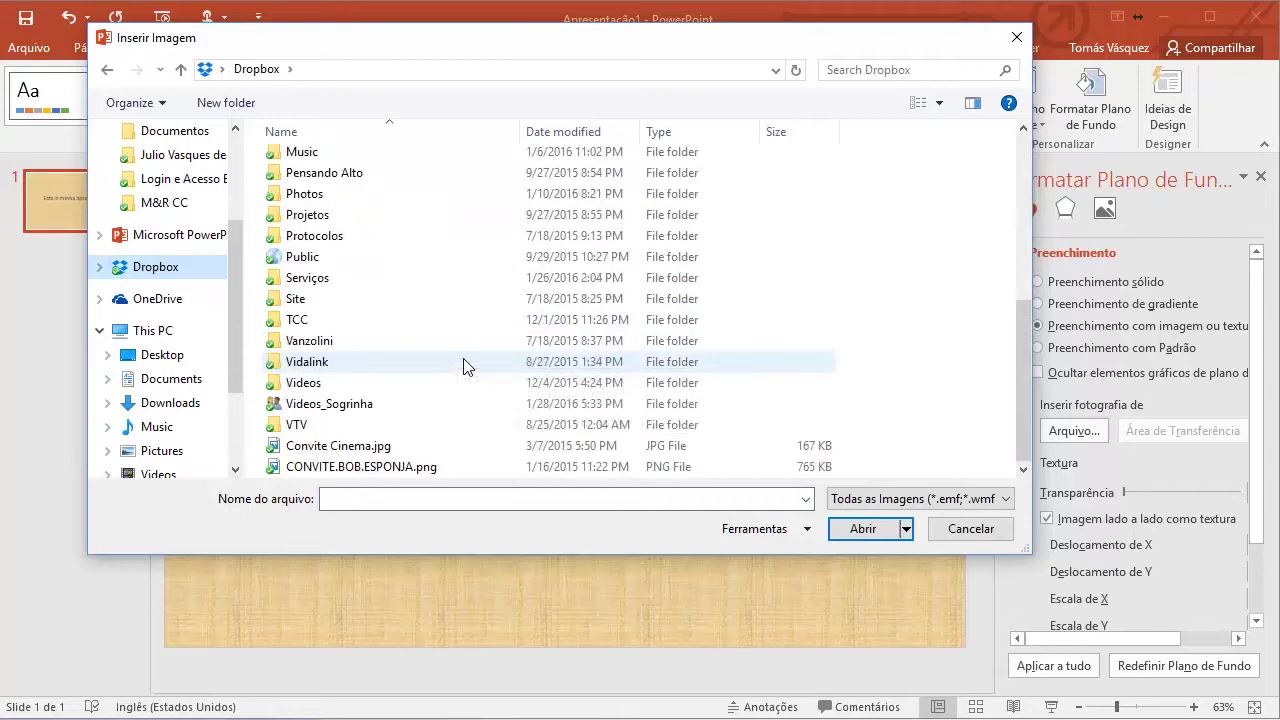
double_click(302, 195)
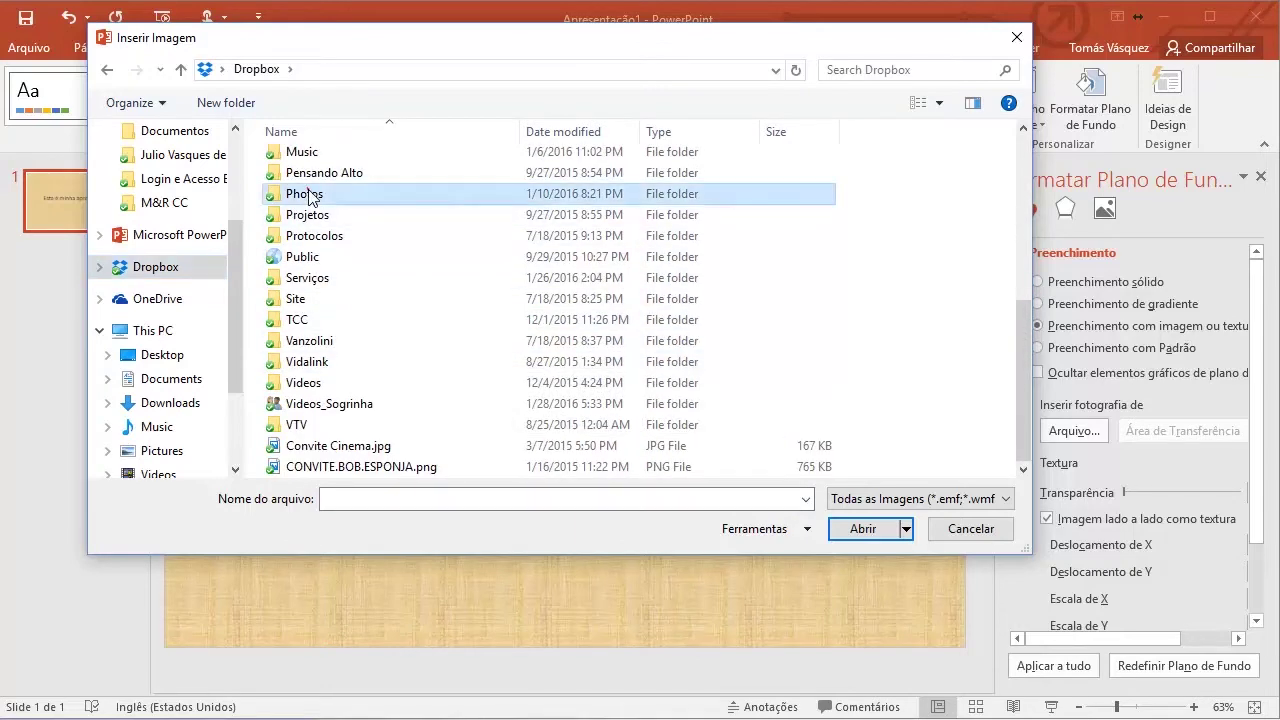
scroll(748, 263, down, 10)
scroll(751, 253, down, 3)
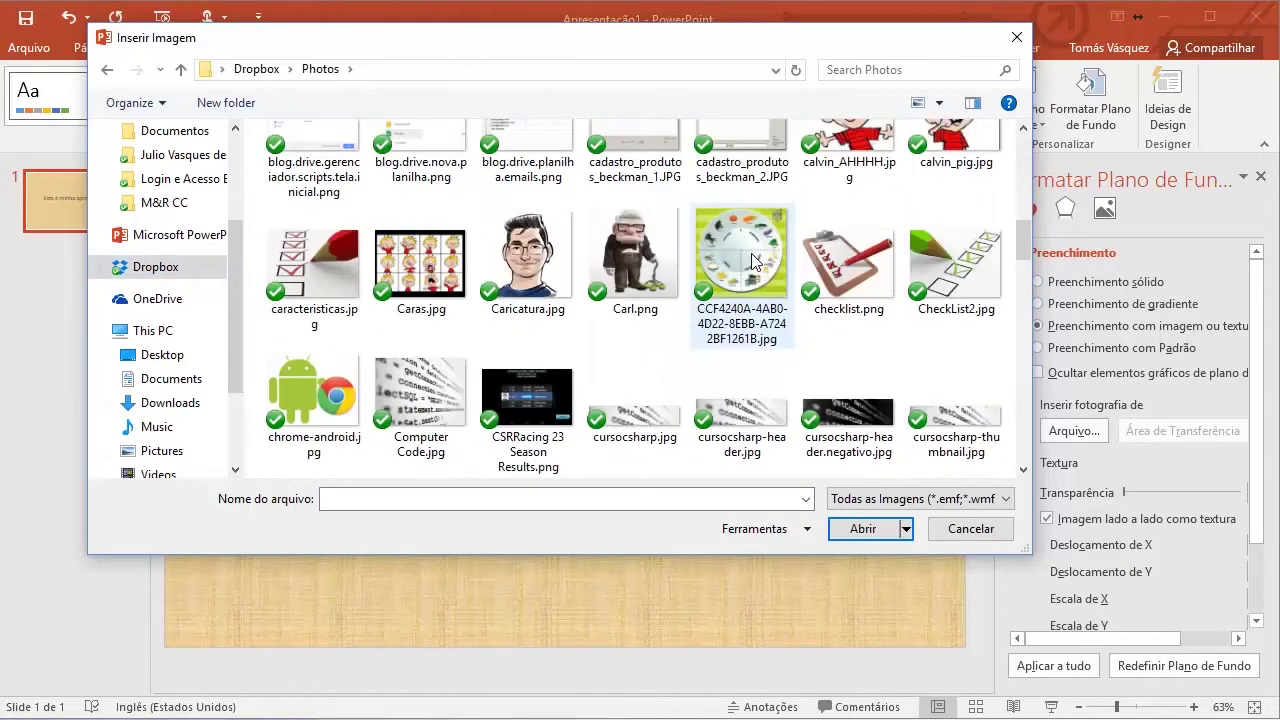
scroll(600, 220, up, 2)
click(511, 190)
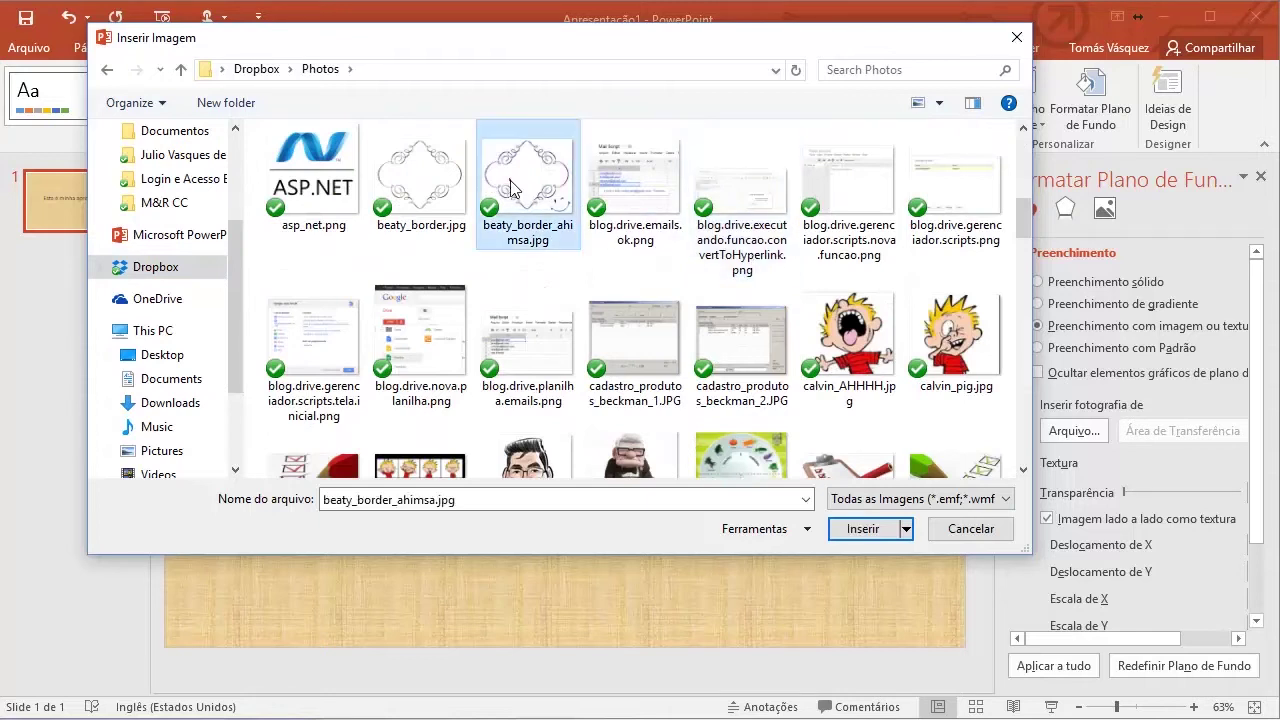
click(412, 175)
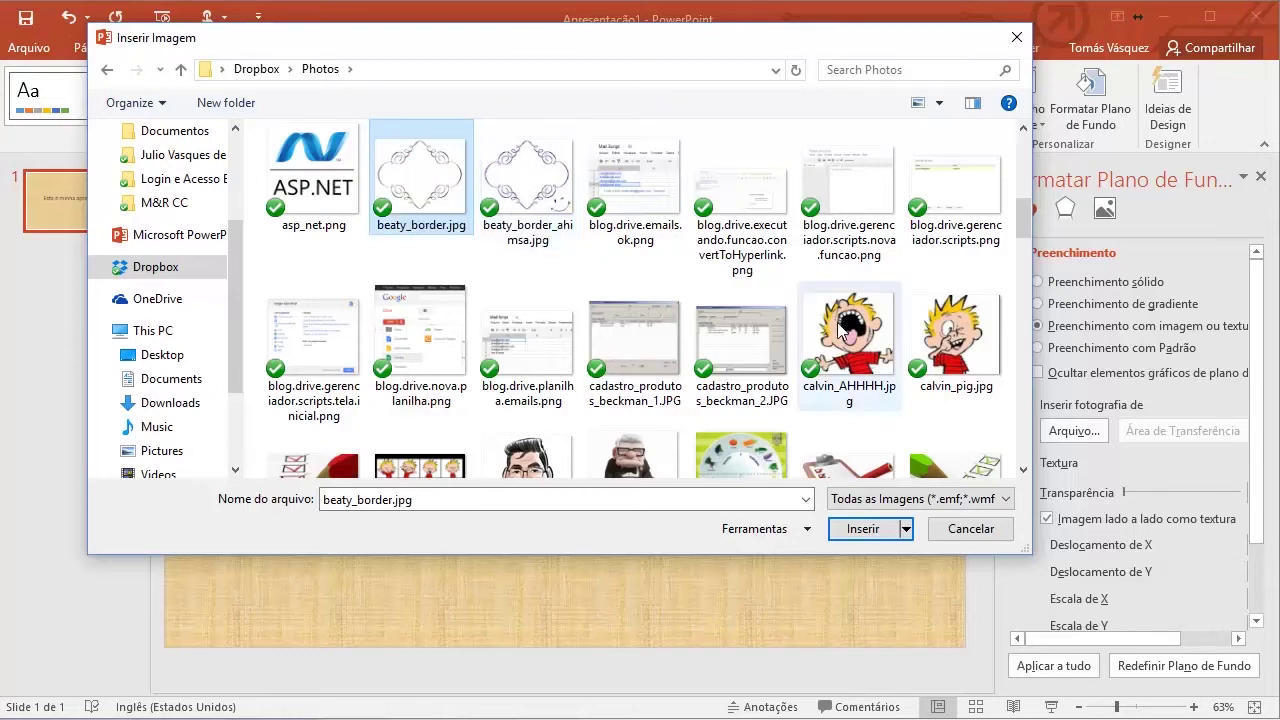
click(874, 536)
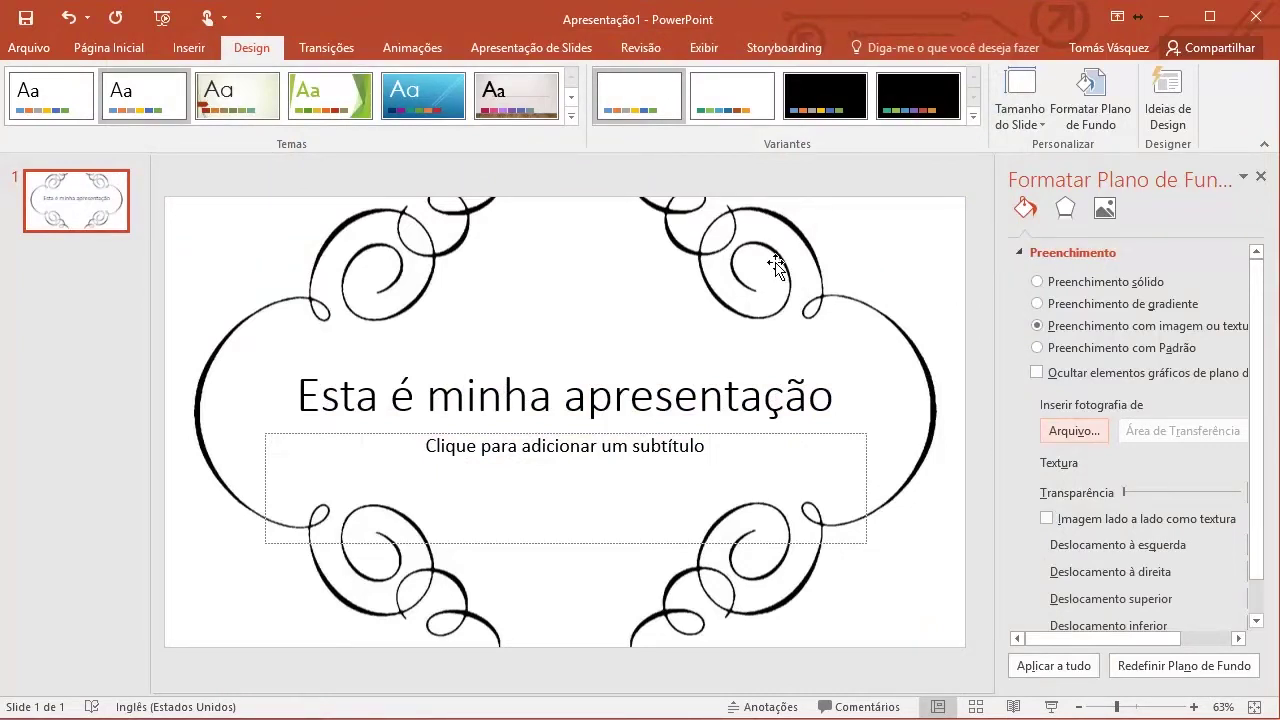
- Add a new second slide to the presentation
right_click(36, 289)
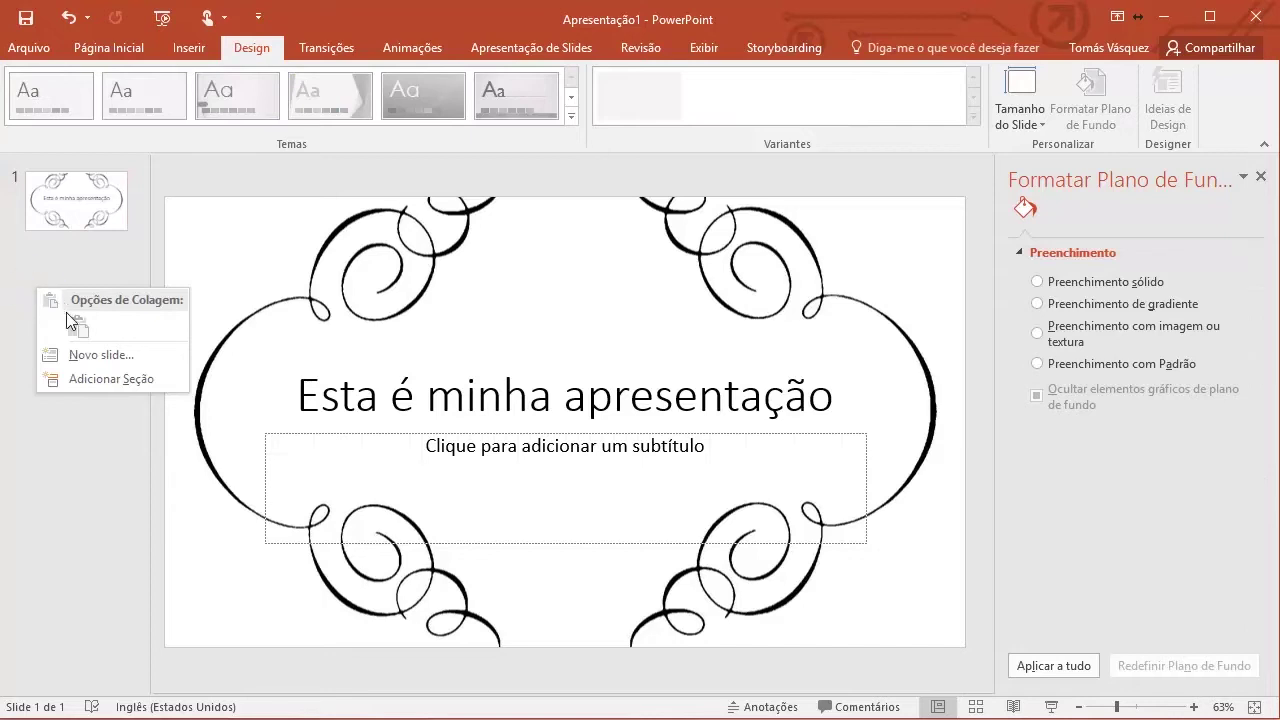
click(98, 355)
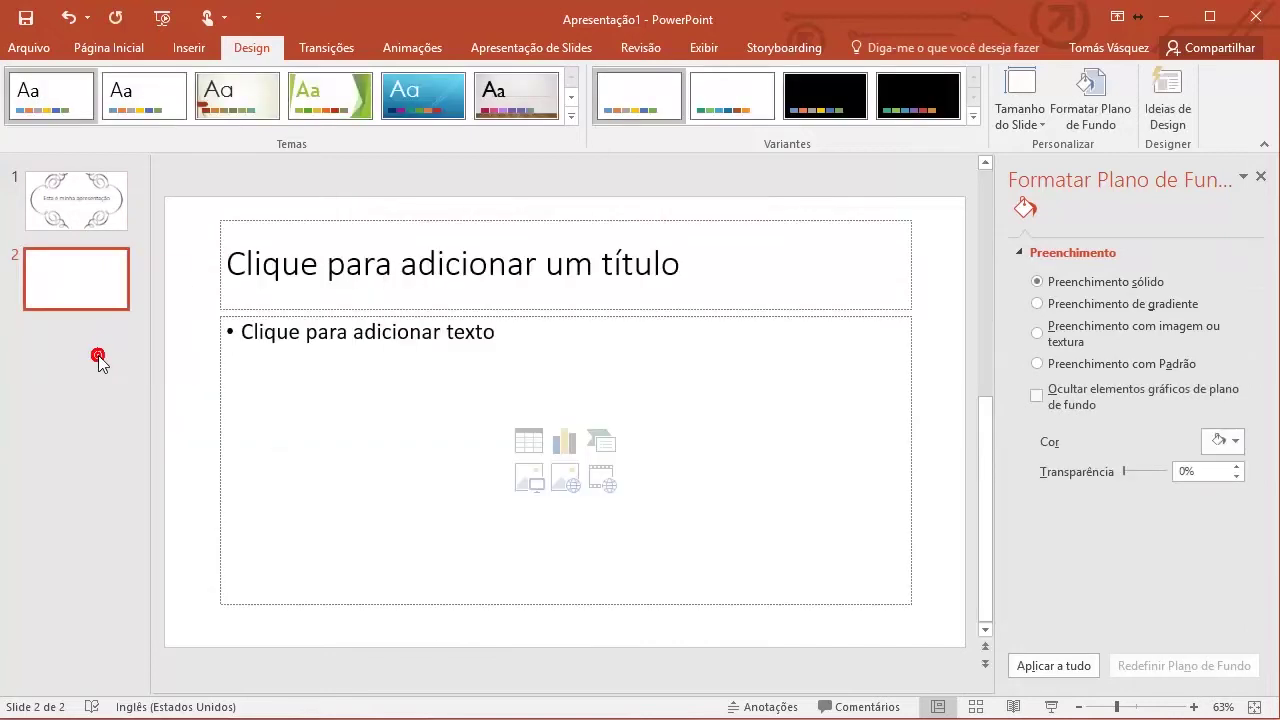
click(937, 251)
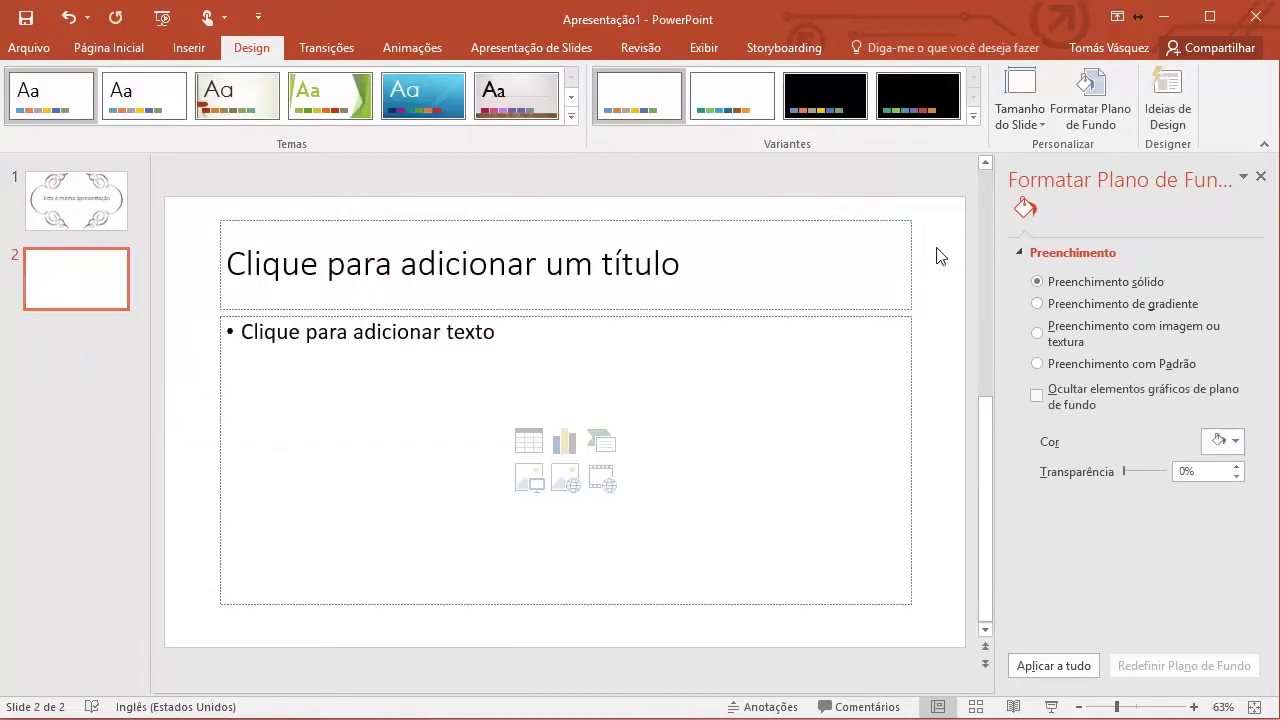
- Apply the swirl border background to all slides and check it on both
click(76, 196)
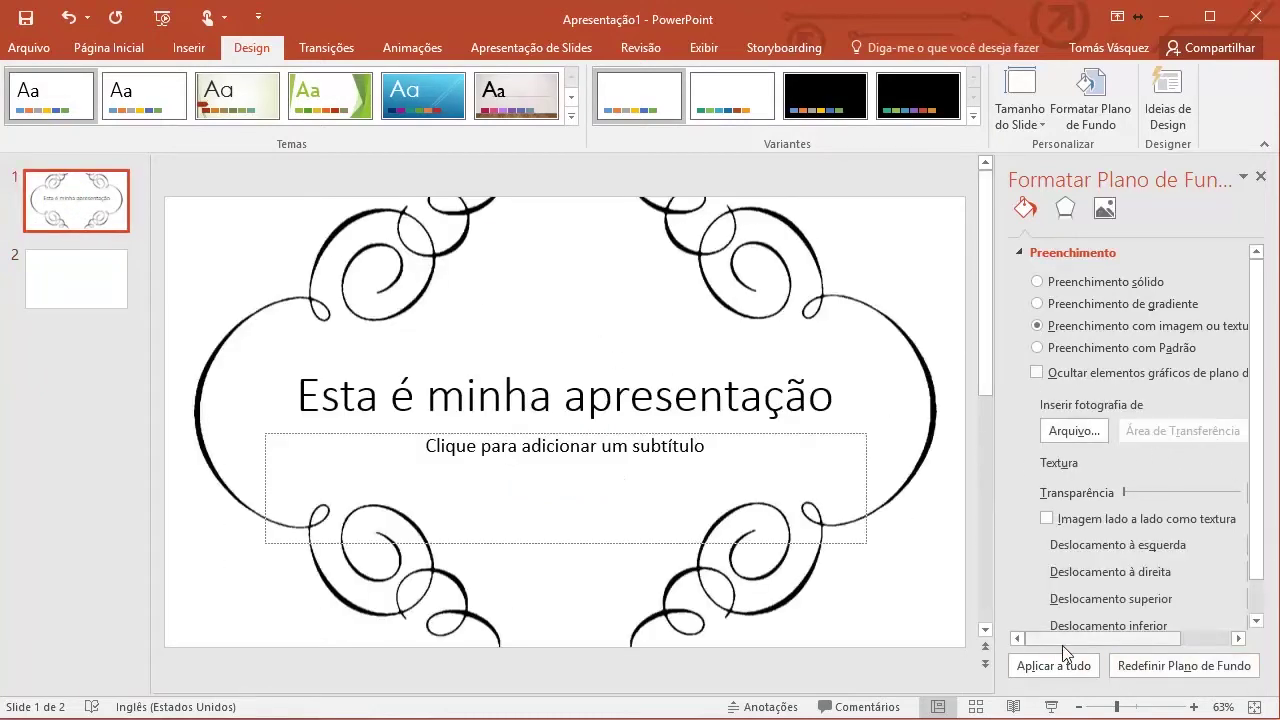
click(1043, 667)
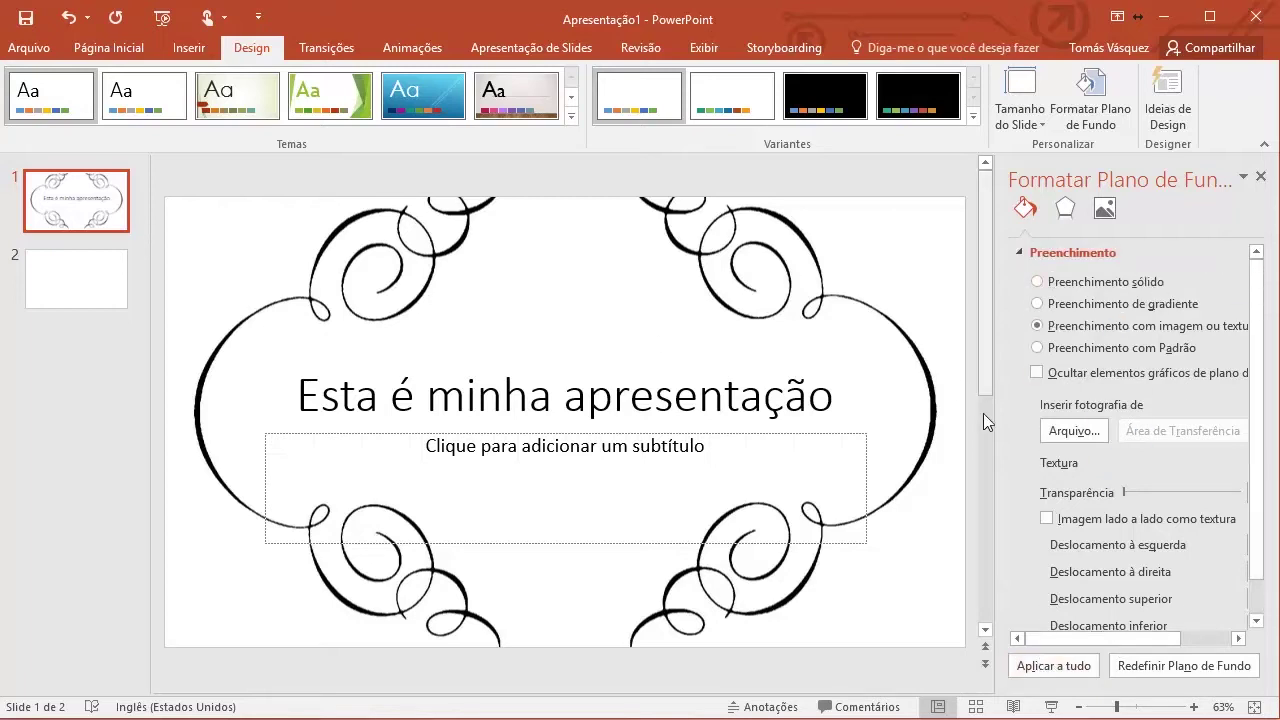
click(1060, 670)
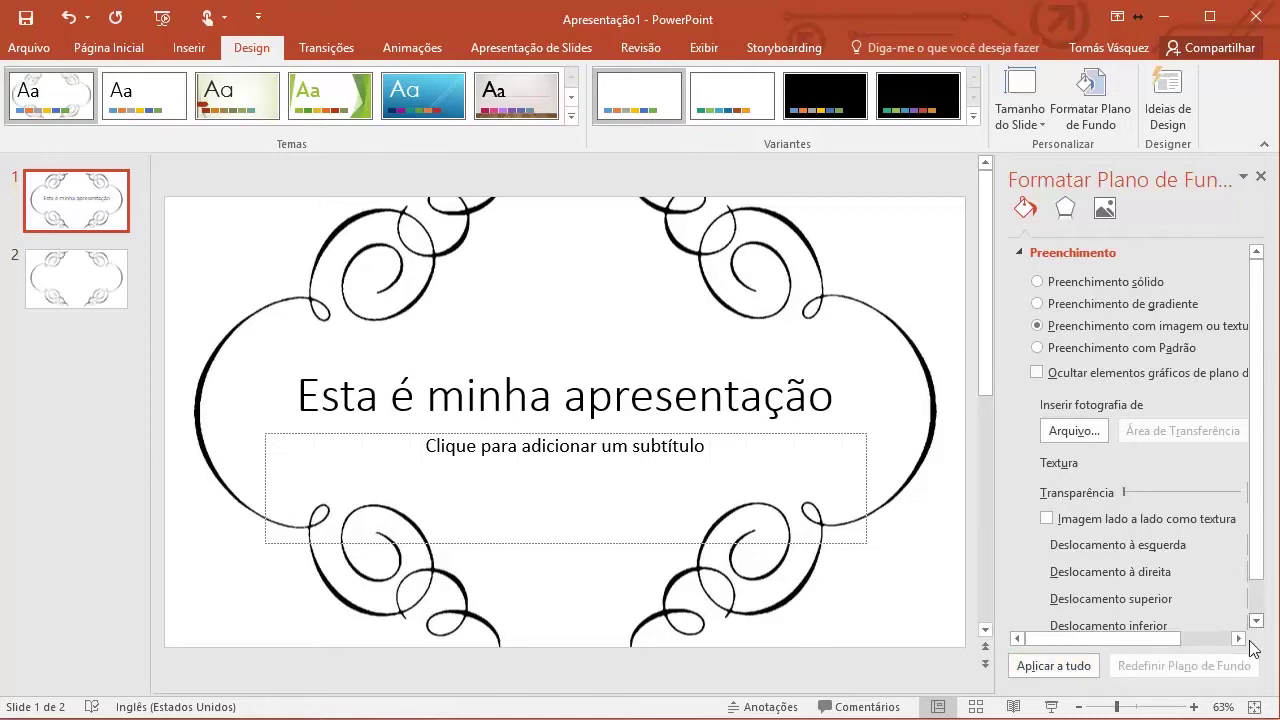
click(103, 292)
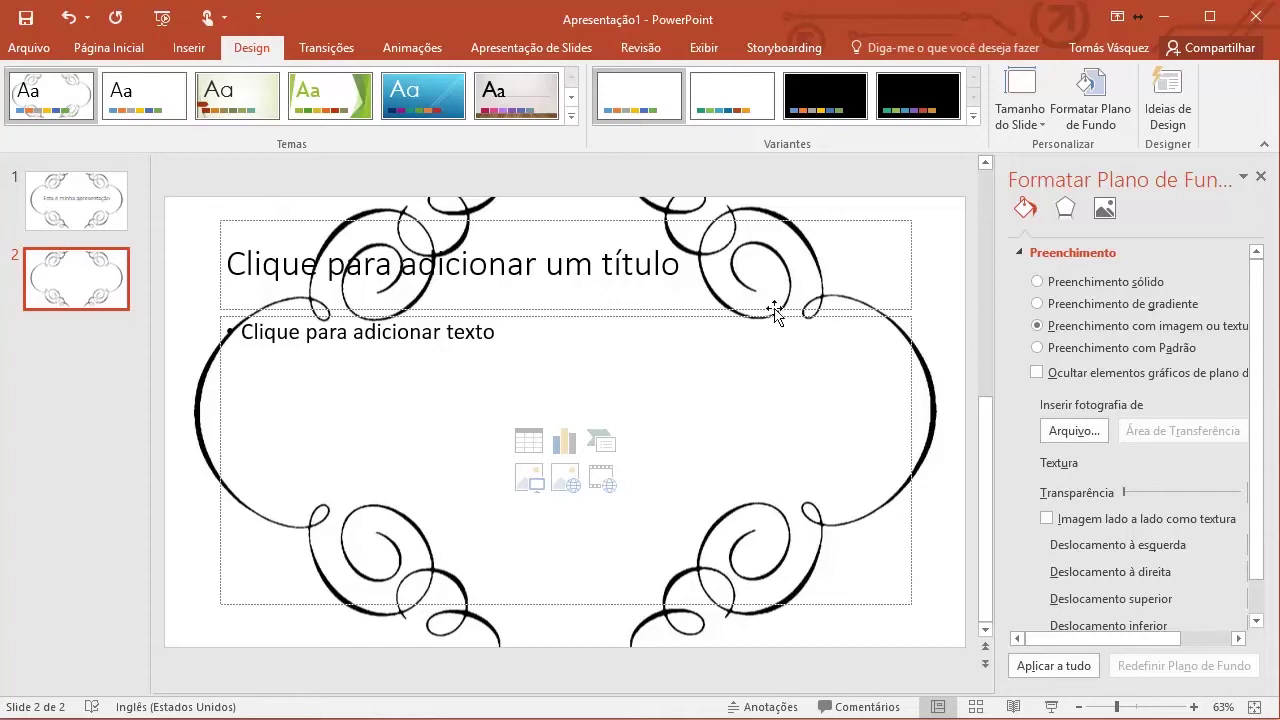
click(108, 209)
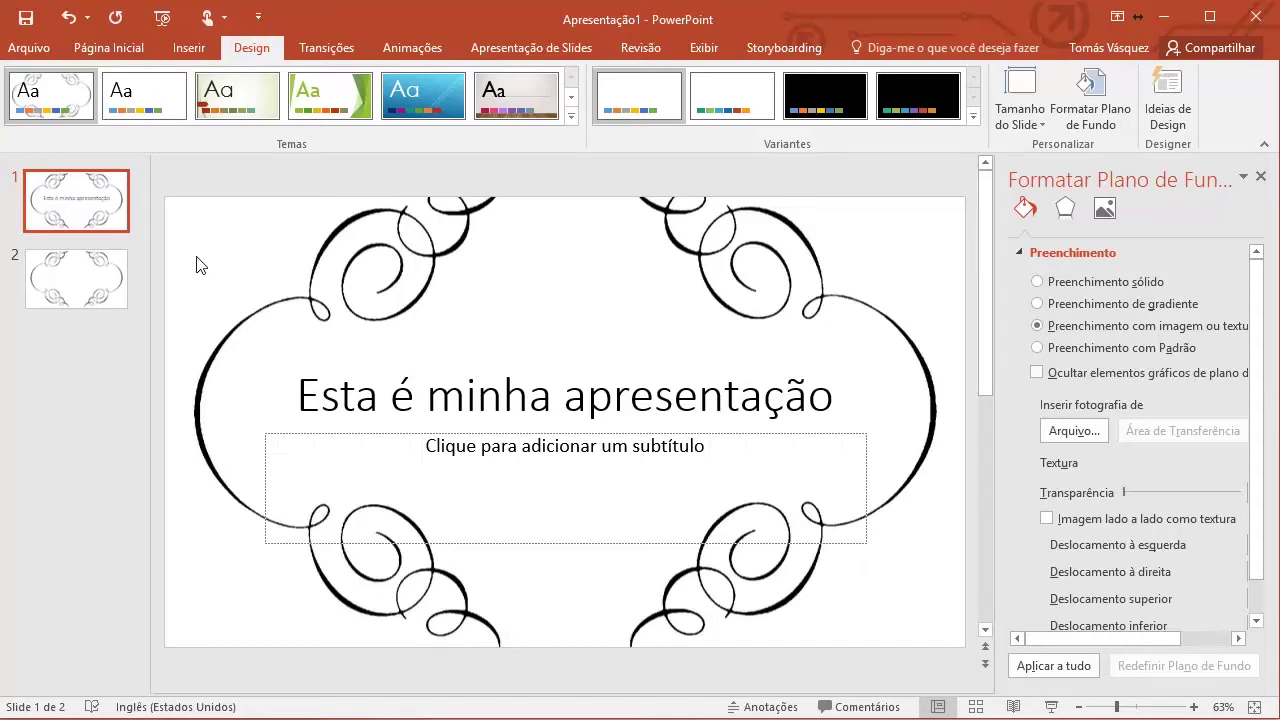
click(114, 277)
- Apply the plain white theme to the presentation and return to the title slide
click(144, 95)
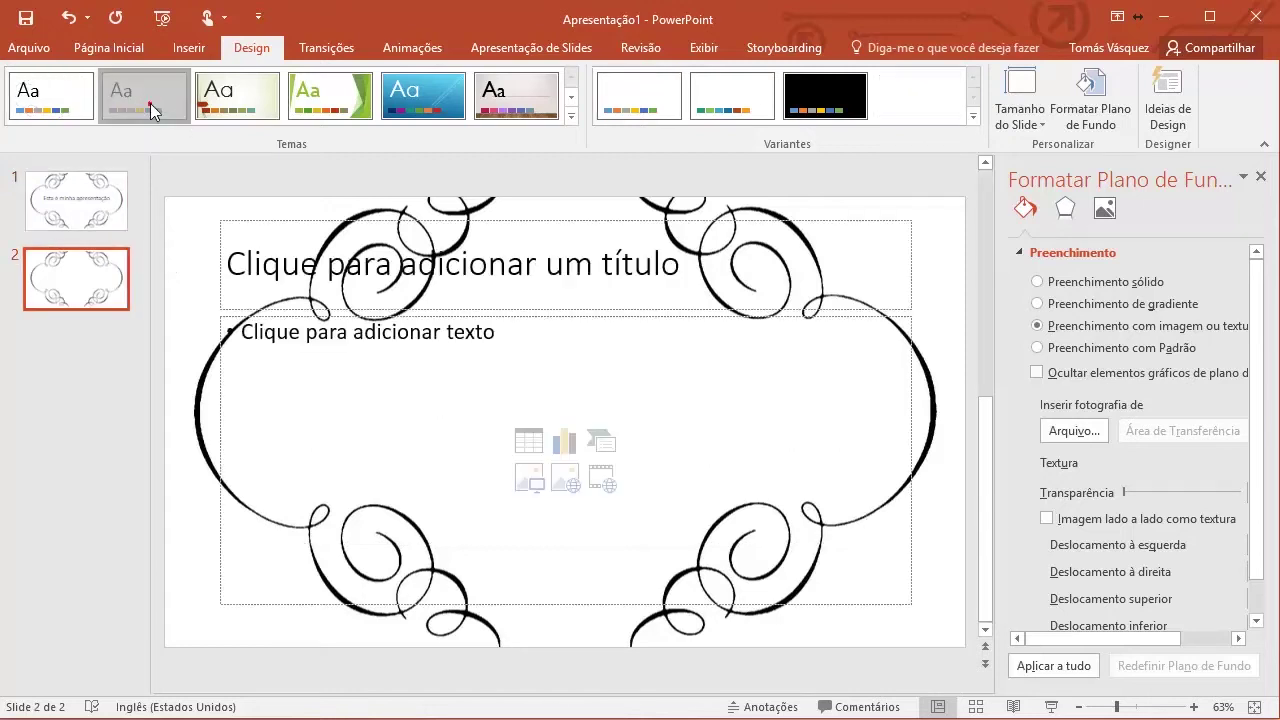
click(76, 178)
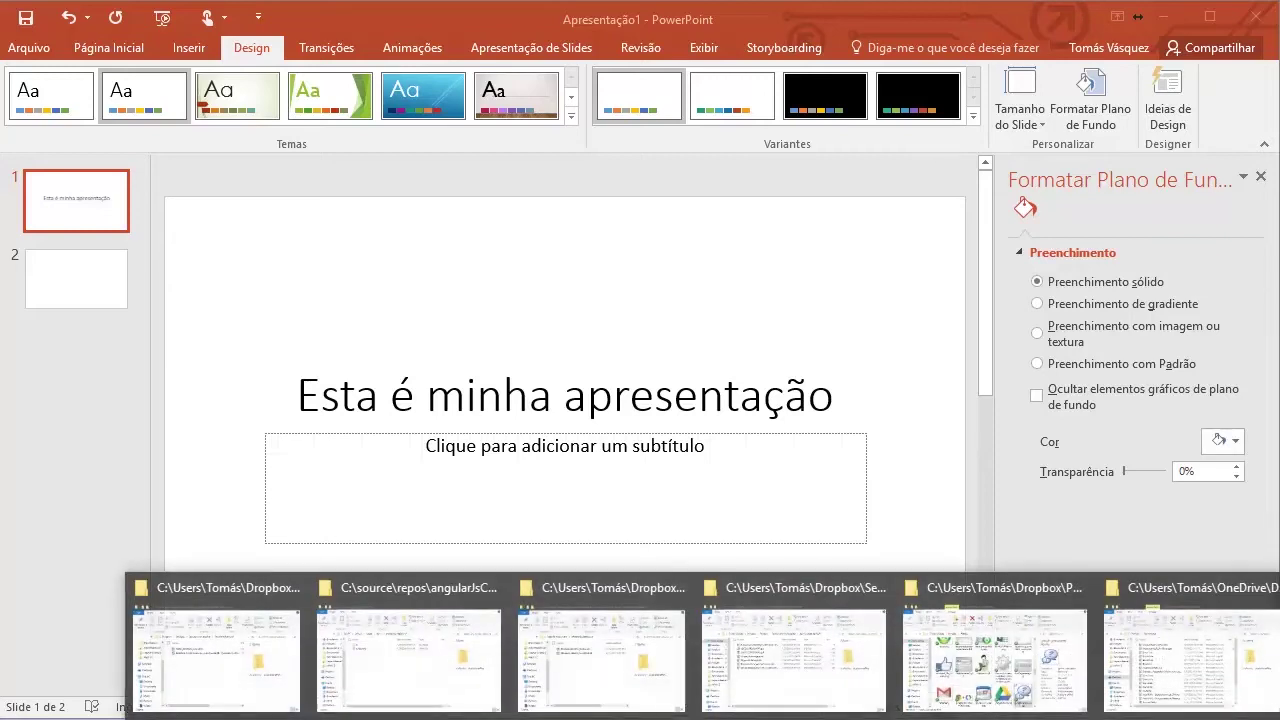
click(932, 675)
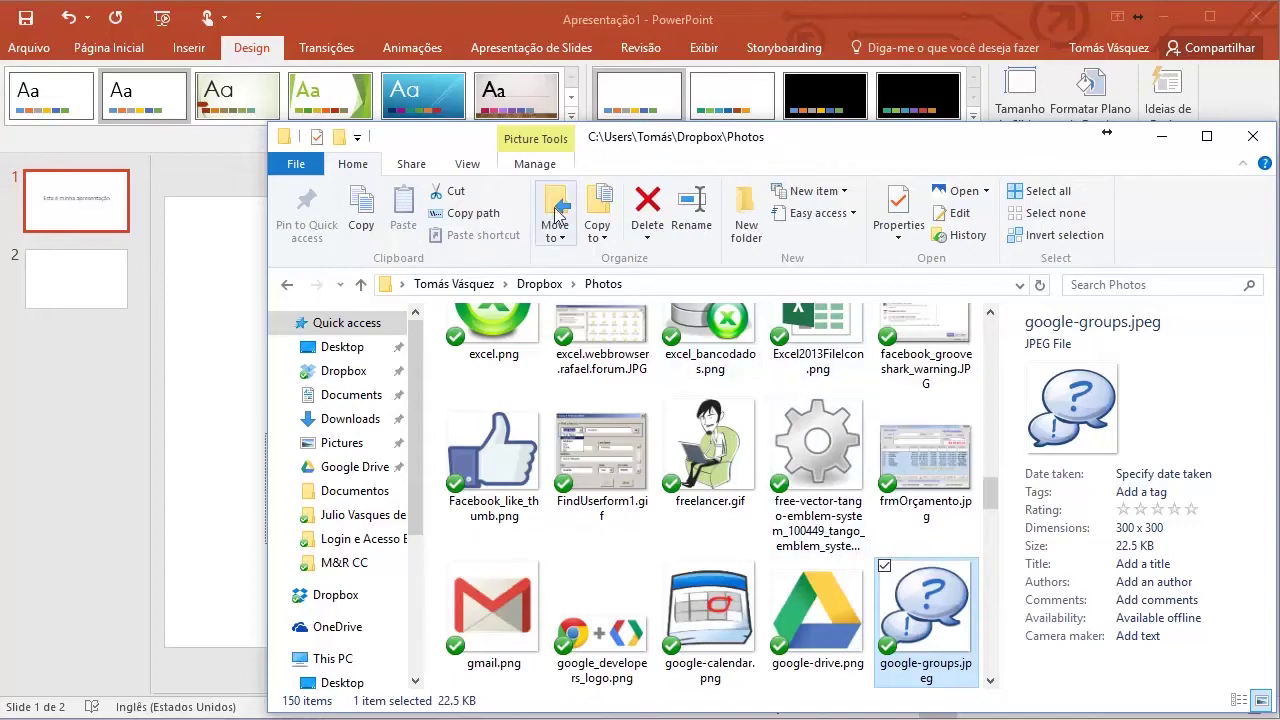
- Drag google-groups.jpeg onto the title slide and move it to the lower left
mouse_move(918, 590)
mouse_down()
mouse_move(333, 527)
mouse_move(229, 471)
mouse_up()
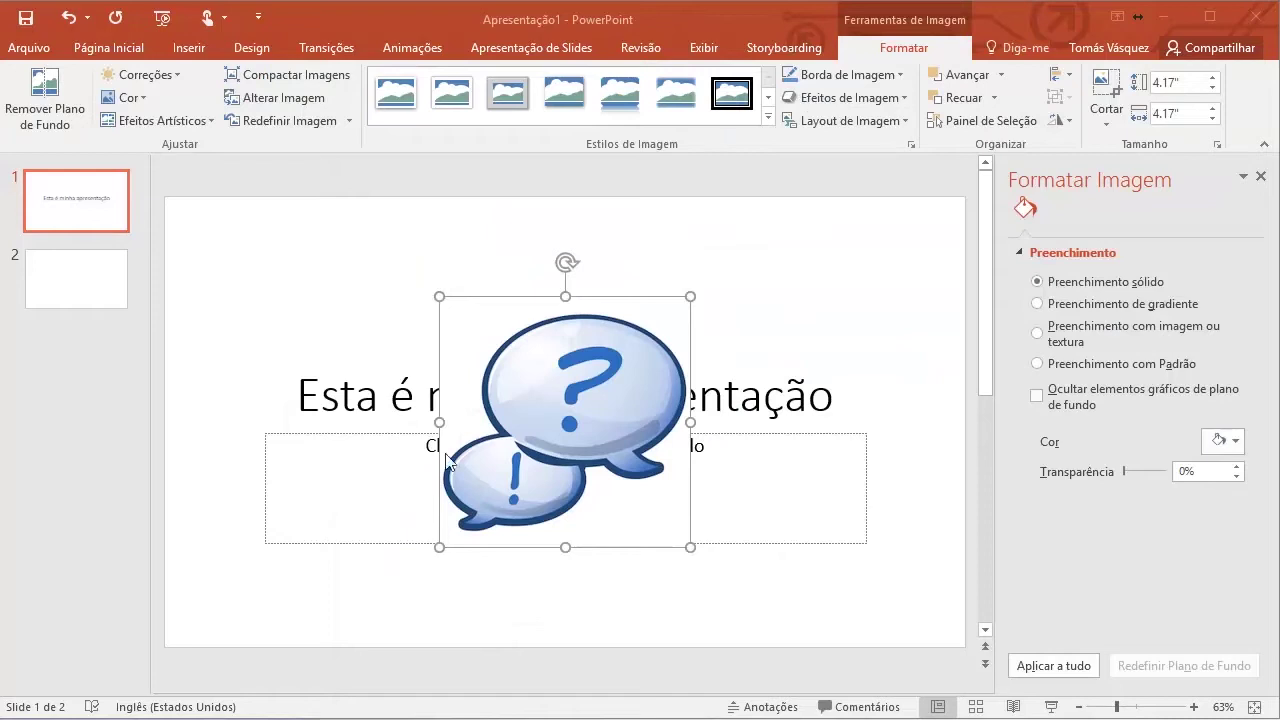
drag(585, 375, 329, 468)
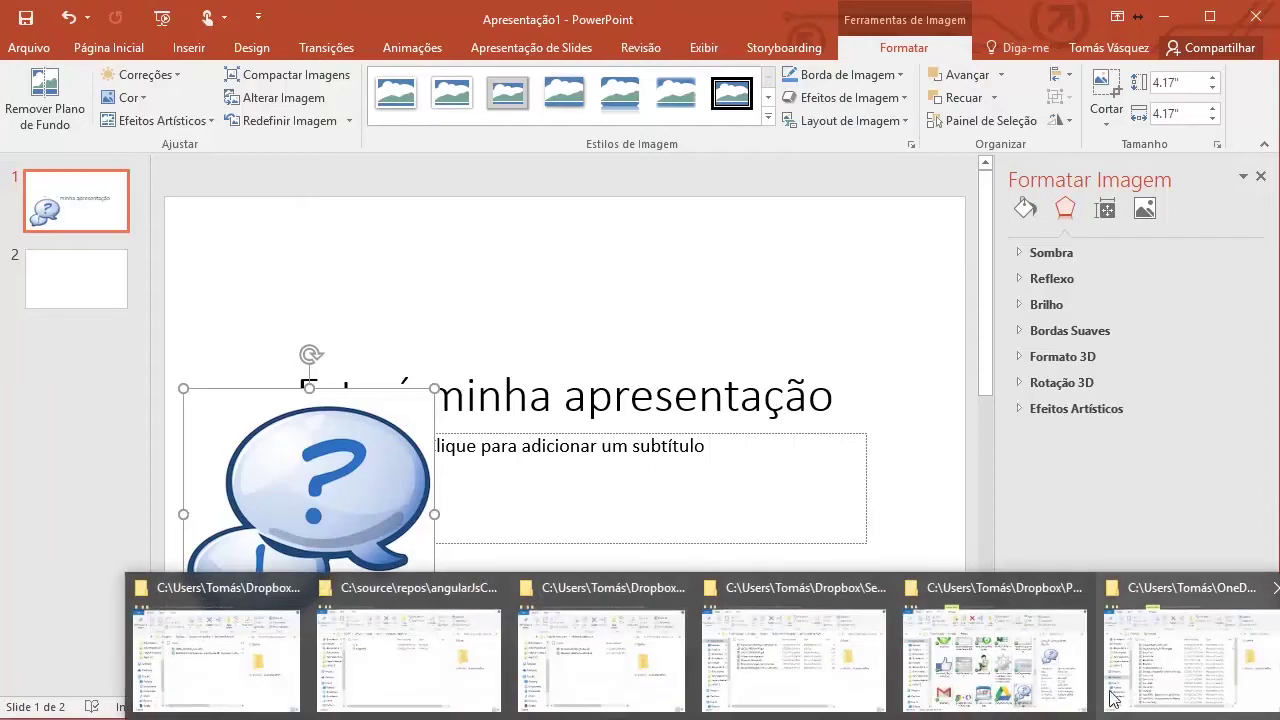
click(1000, 640)
mouse_move(989, 515)
mouse_down()
mouse_move(975, 655)
mouse_move(975, 505)
mouse_up()
- Add Facebook_like_thumb.png to the slide, shrinking it toward the lower right
drag(460, 580, 228, 292)
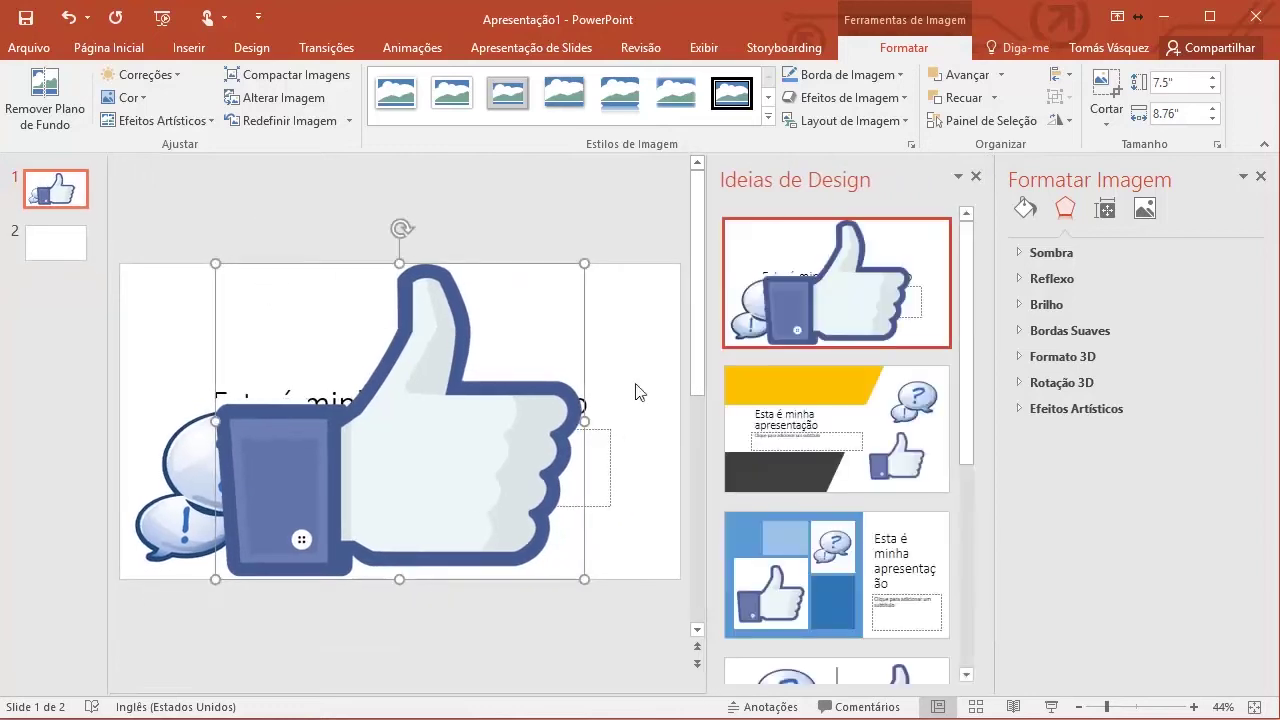
click(976, 177)
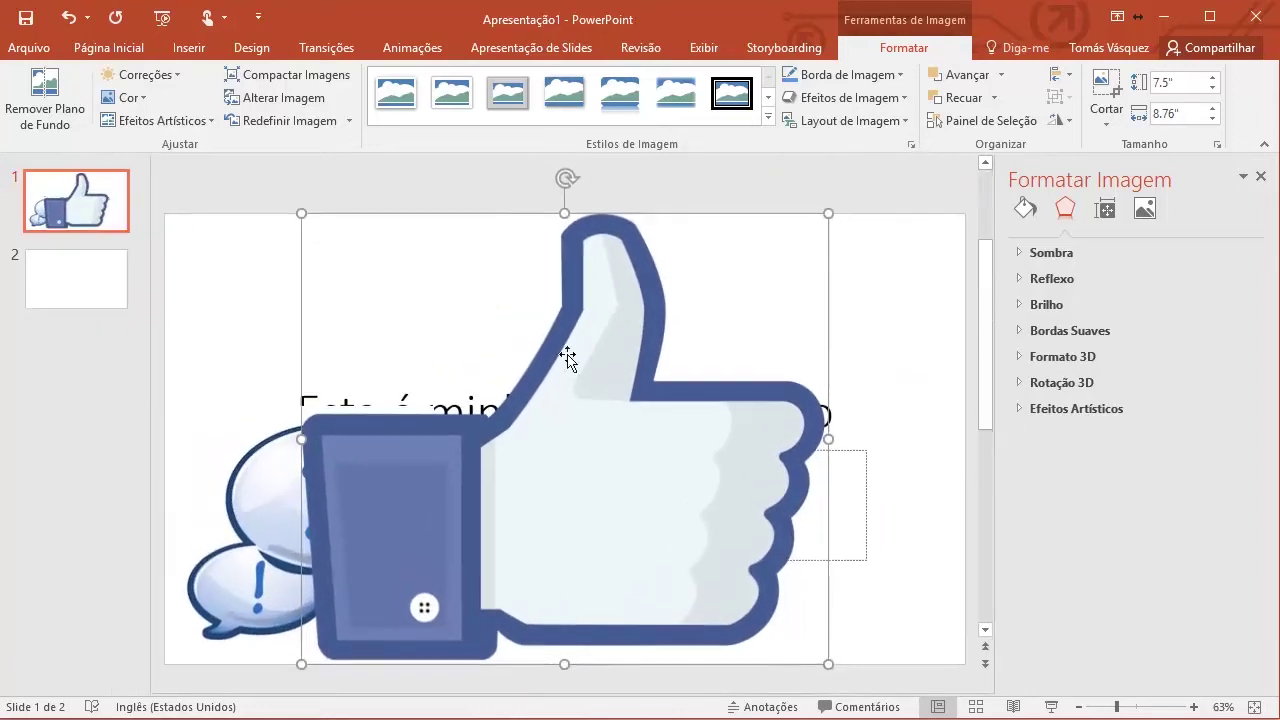
drag(301, 206, 687, 526)
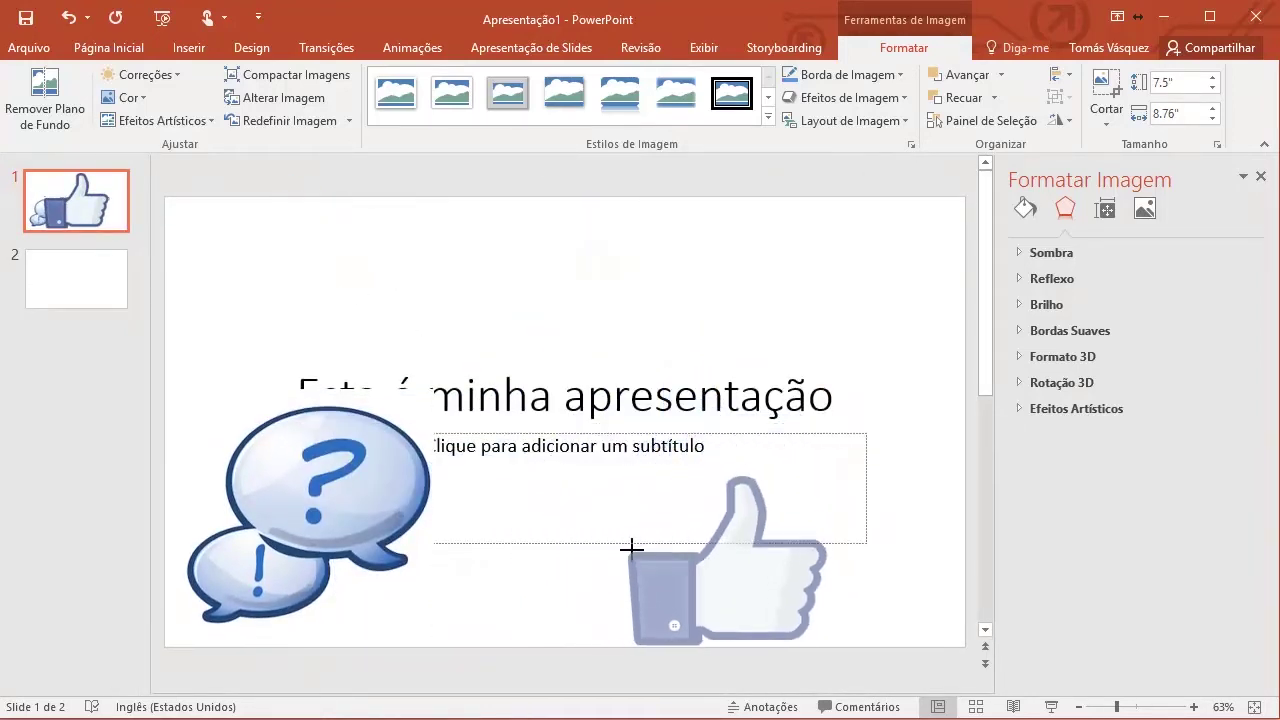
drag(730, 597, 848, 597)
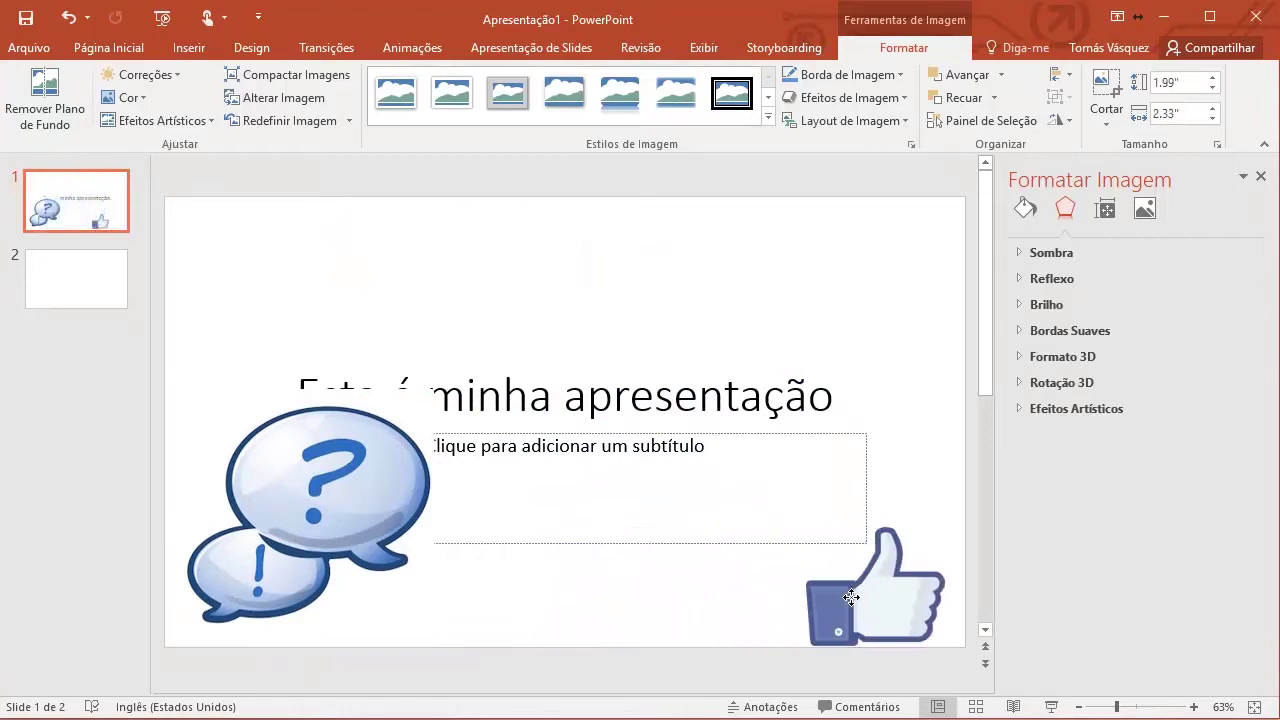
- Resize the speech-bubble and thumbs-up pictures into the bottom-left and bottom-right corners
click(292, 513)
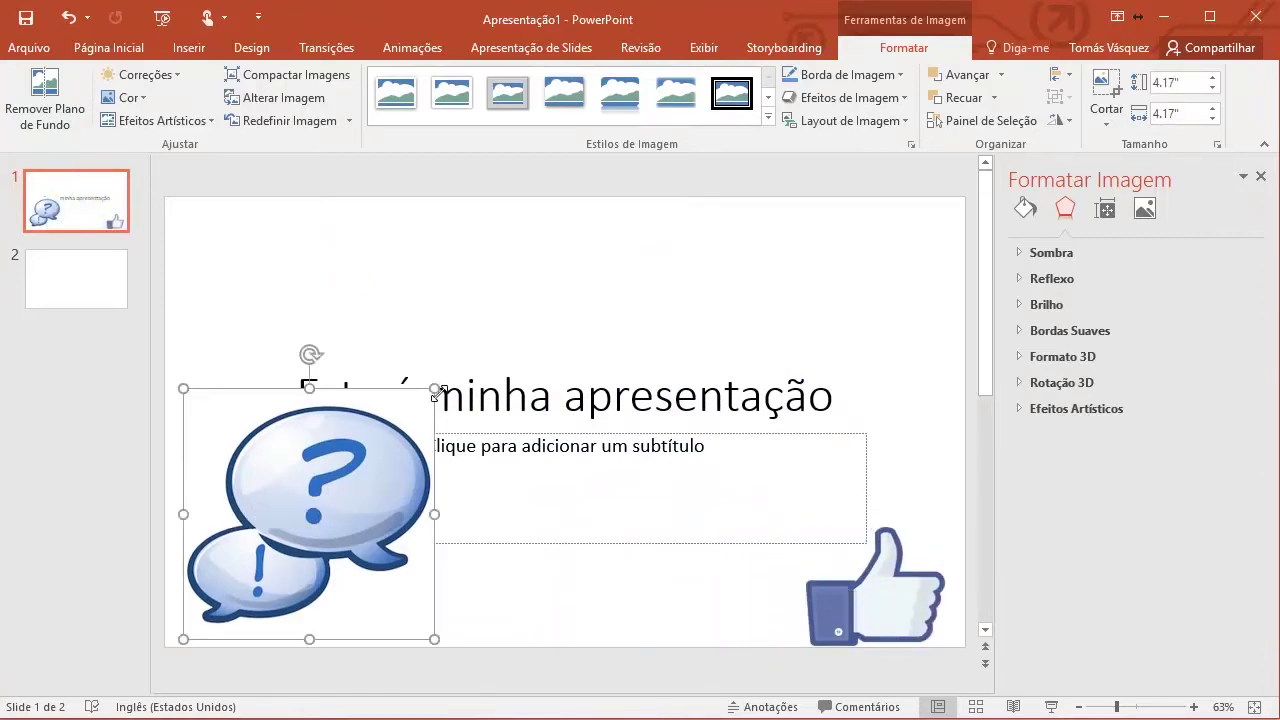
drag(434, 402, 303, 529)
click(857, 601)
drag(857, 601, 860, 585)
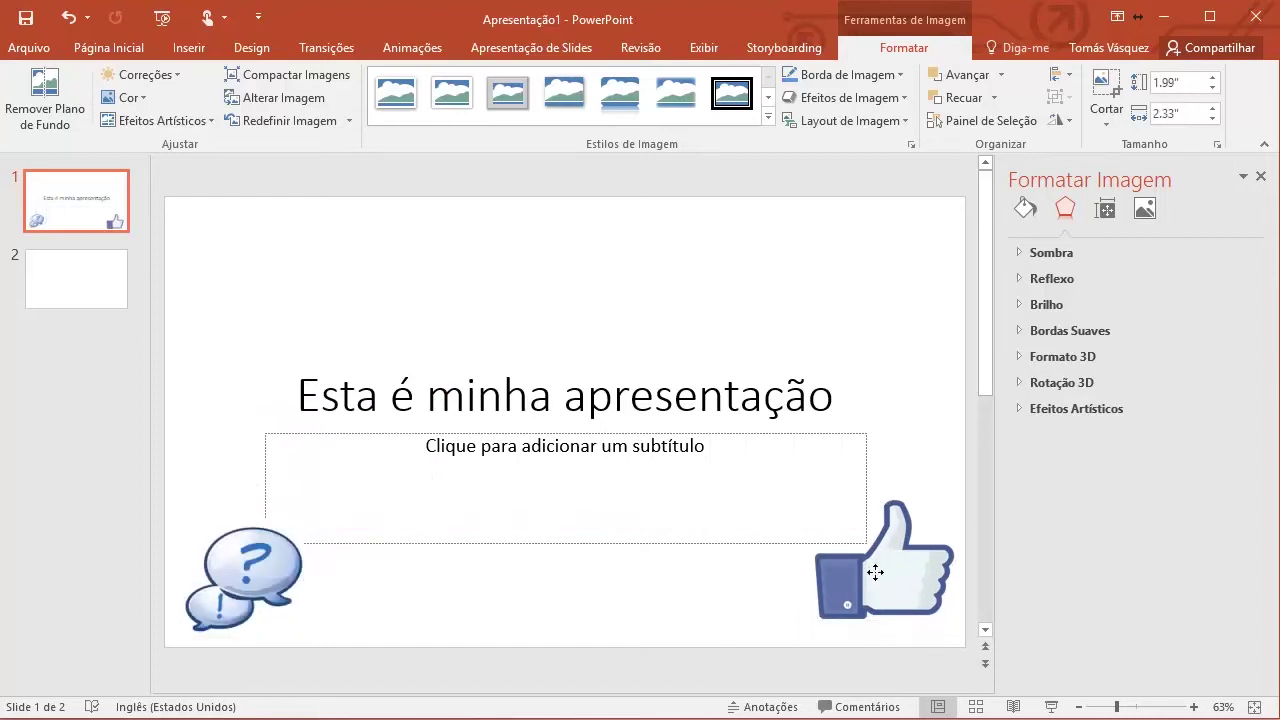
drag(795, 508, 828, 536)
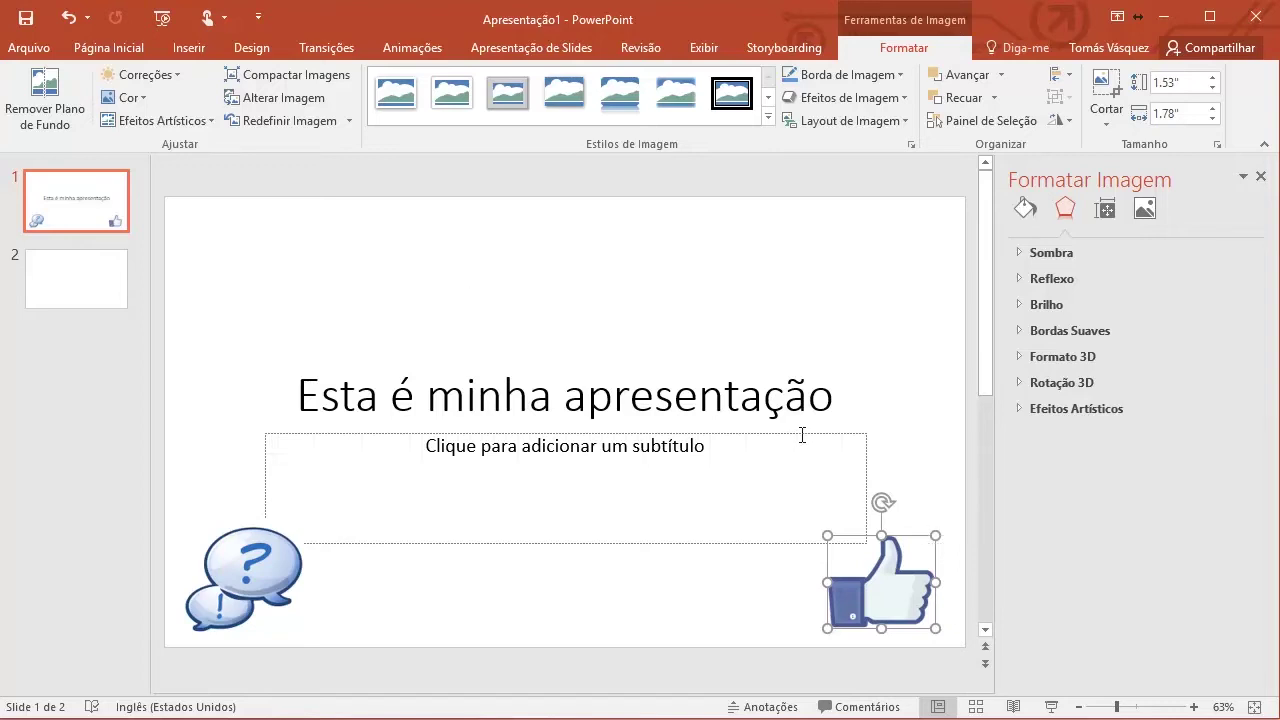
click(243, 553)
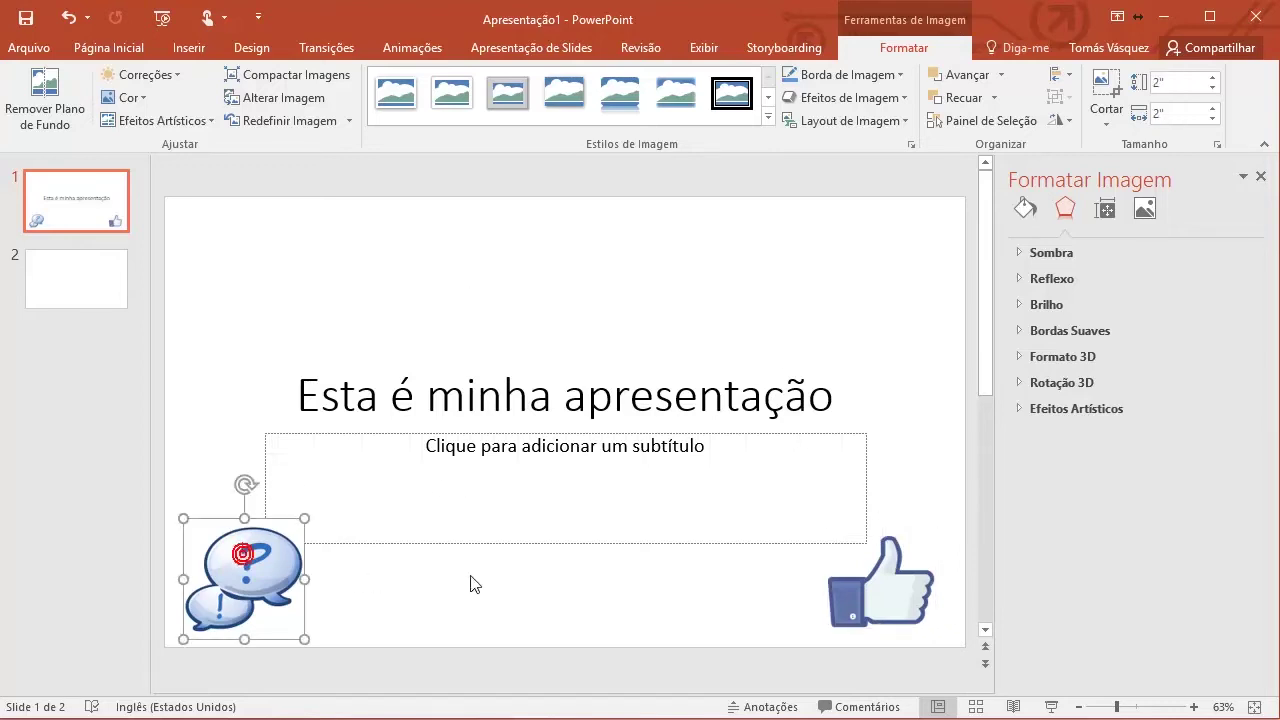
shift+click(850, 600)
click(95, 293)
- Check the empty slide 2, then delete it with Excluir slide
click(36, 212)
click(82, 274)
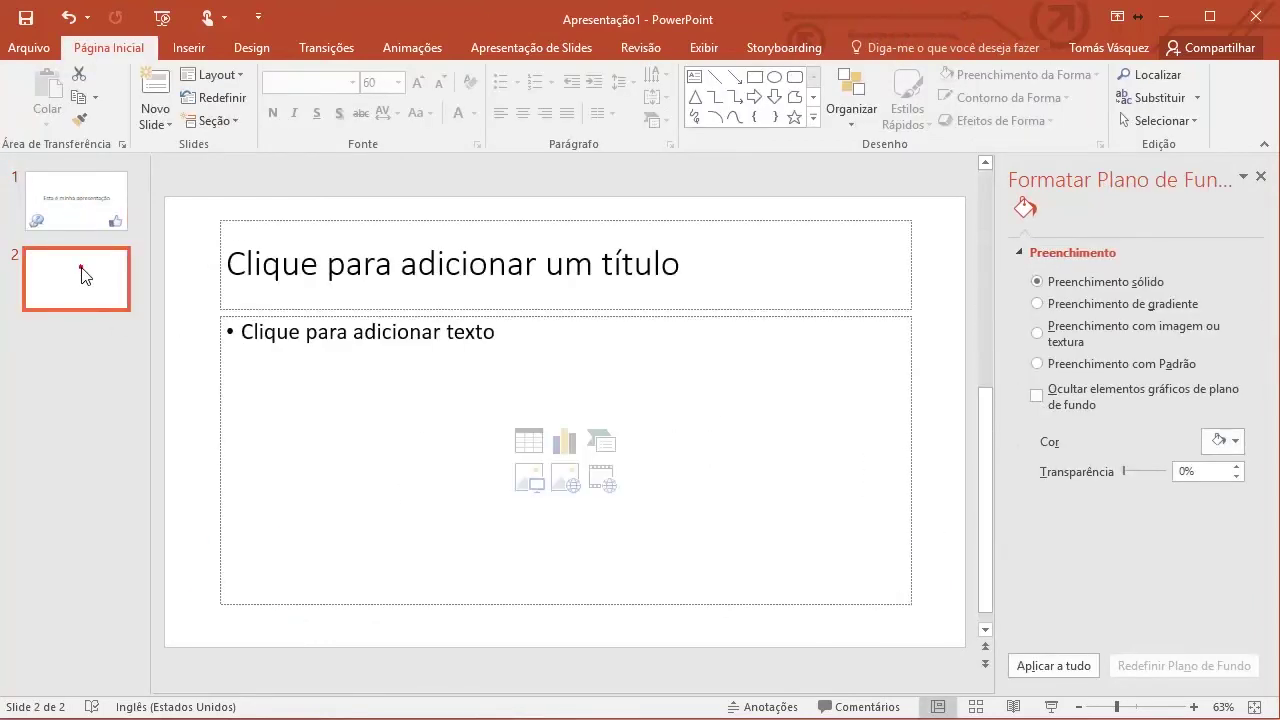
click(74, 200)
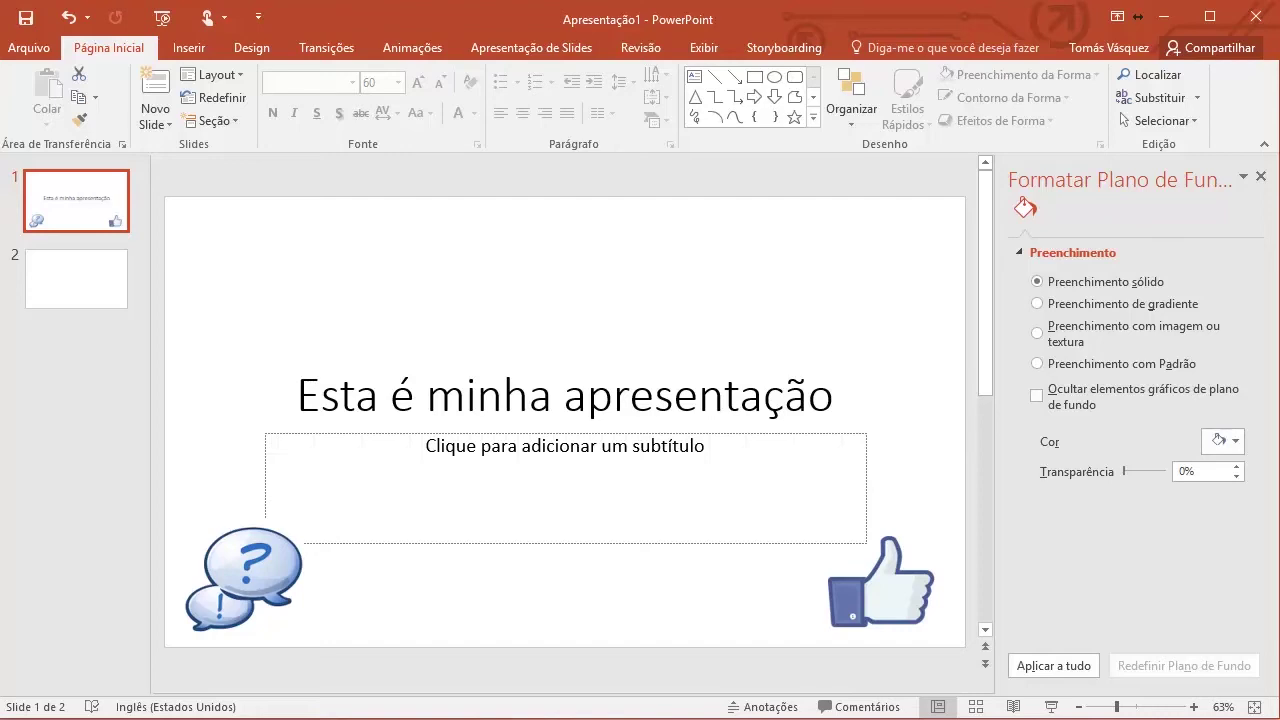
click(100, 301)
right_click(92, 294)
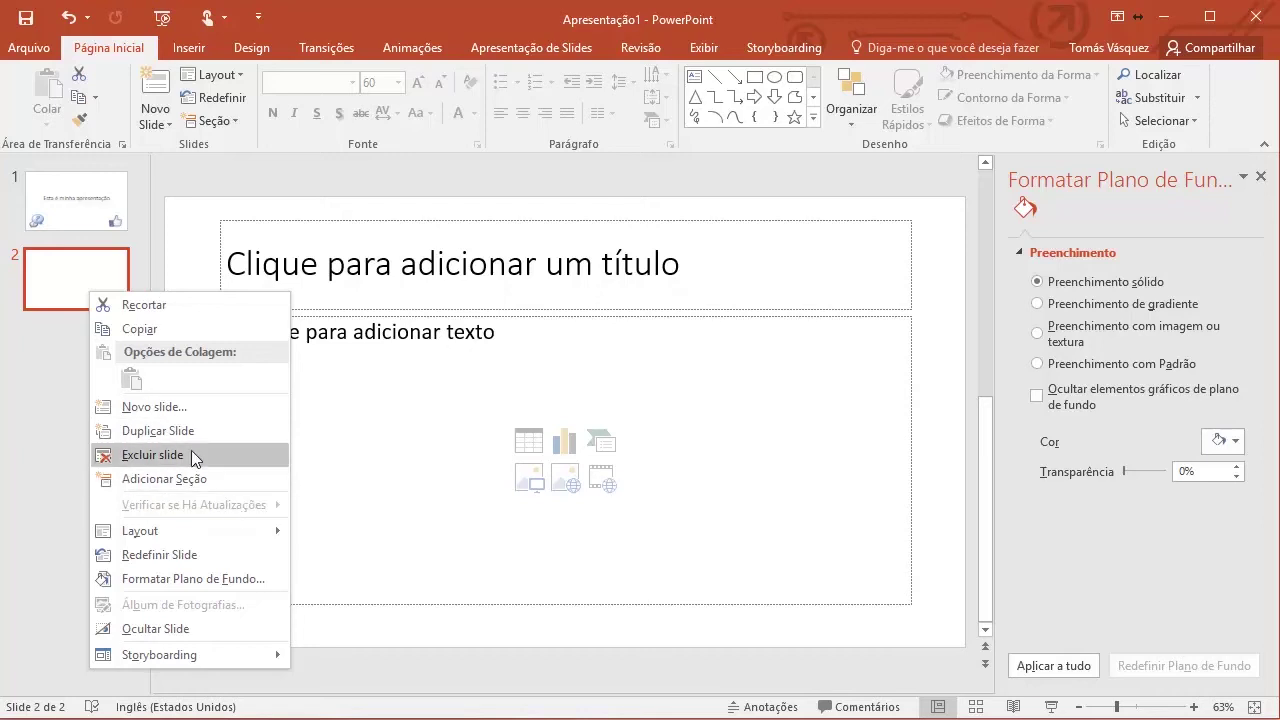
click(191, 456)
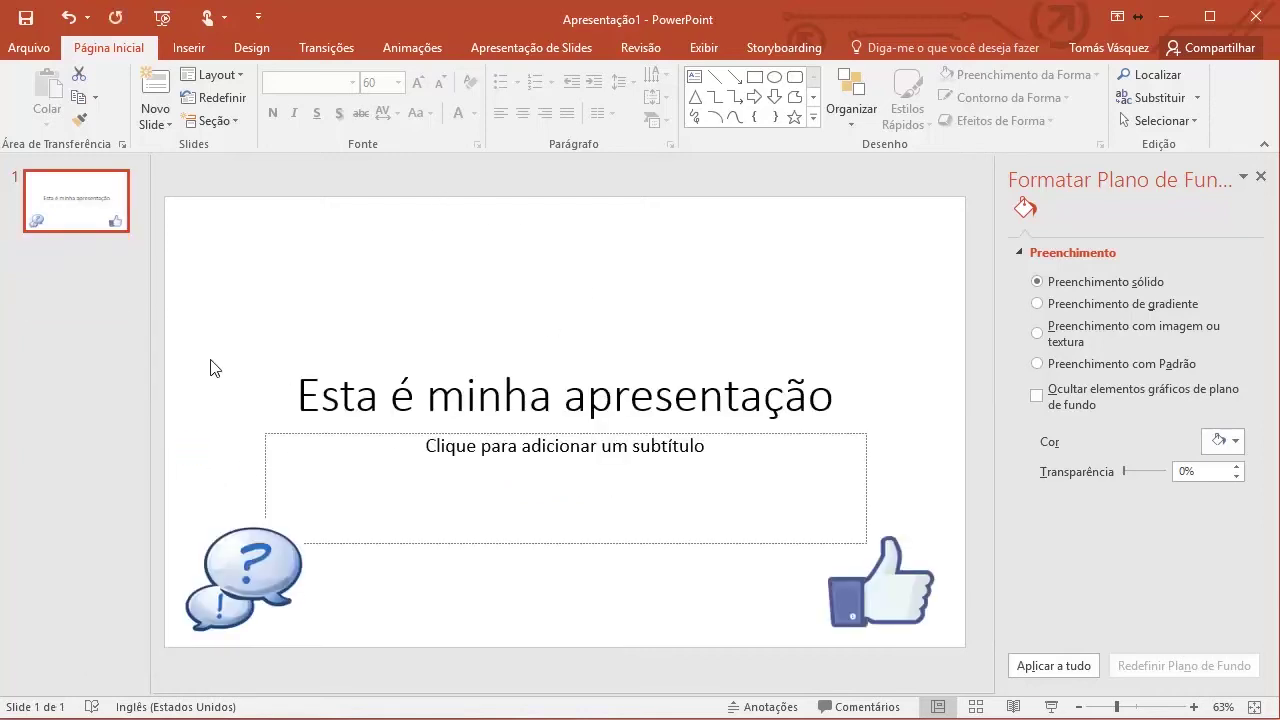
- Delete the title and subtitle placeholders, leaving only the two corner pictures
drag(213, 357, 920, 443)
click(735, 395)
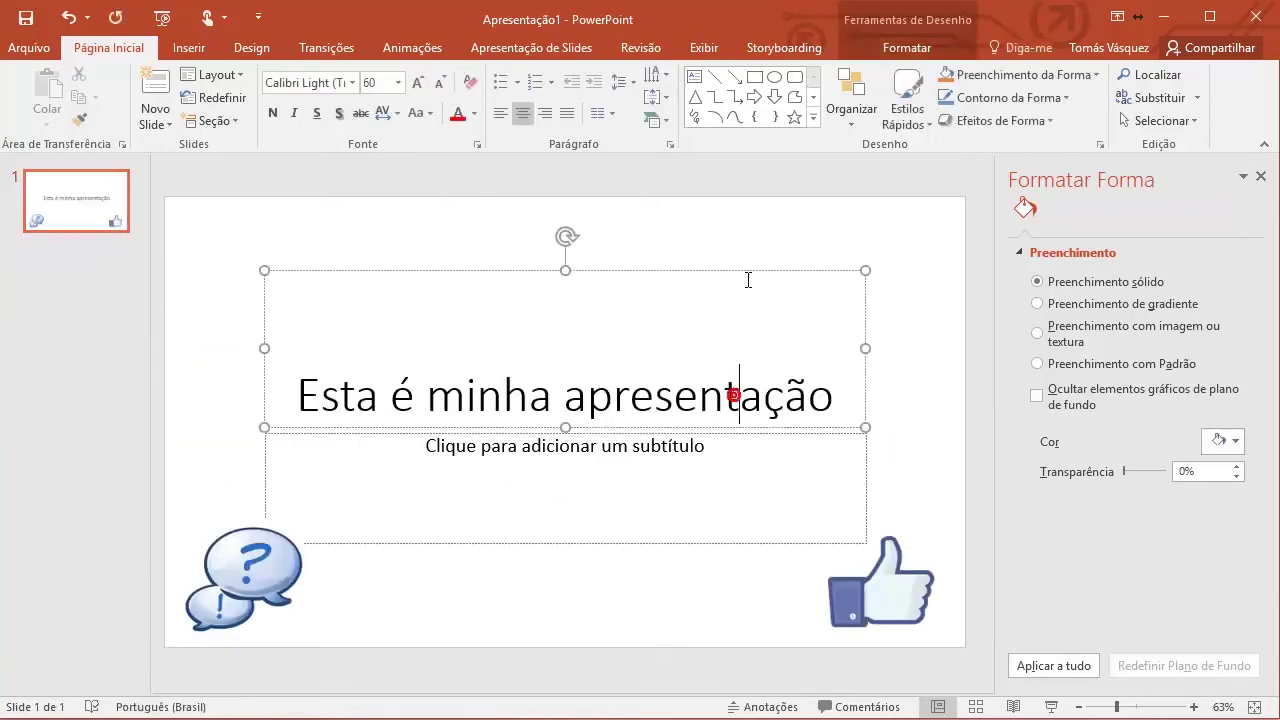
click(770, 270)
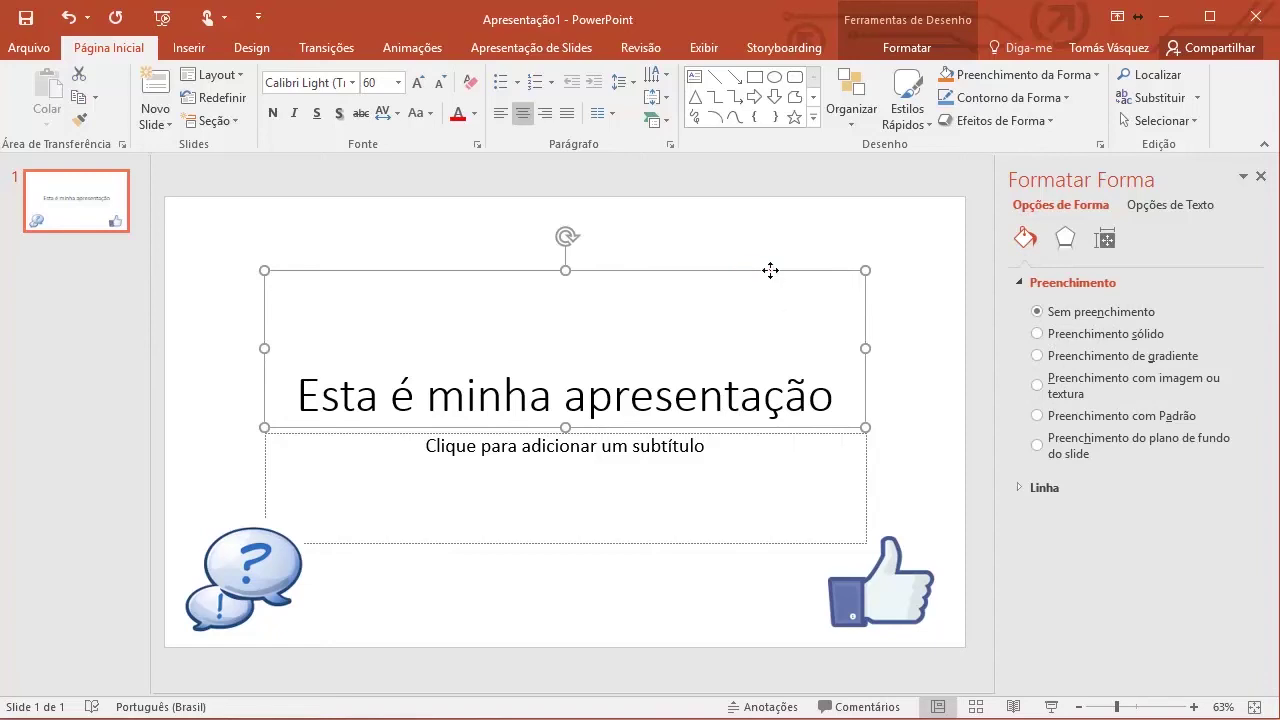
key(Delete)
click(751, 436)
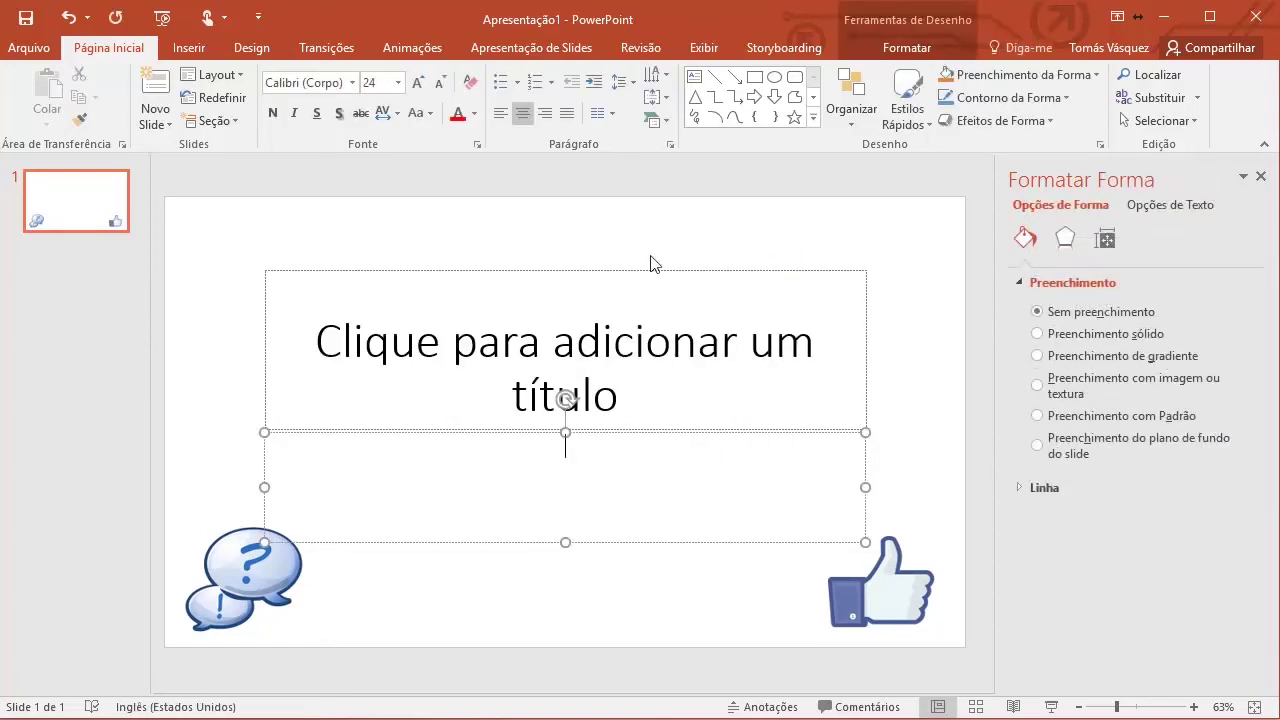
click(210, 252)
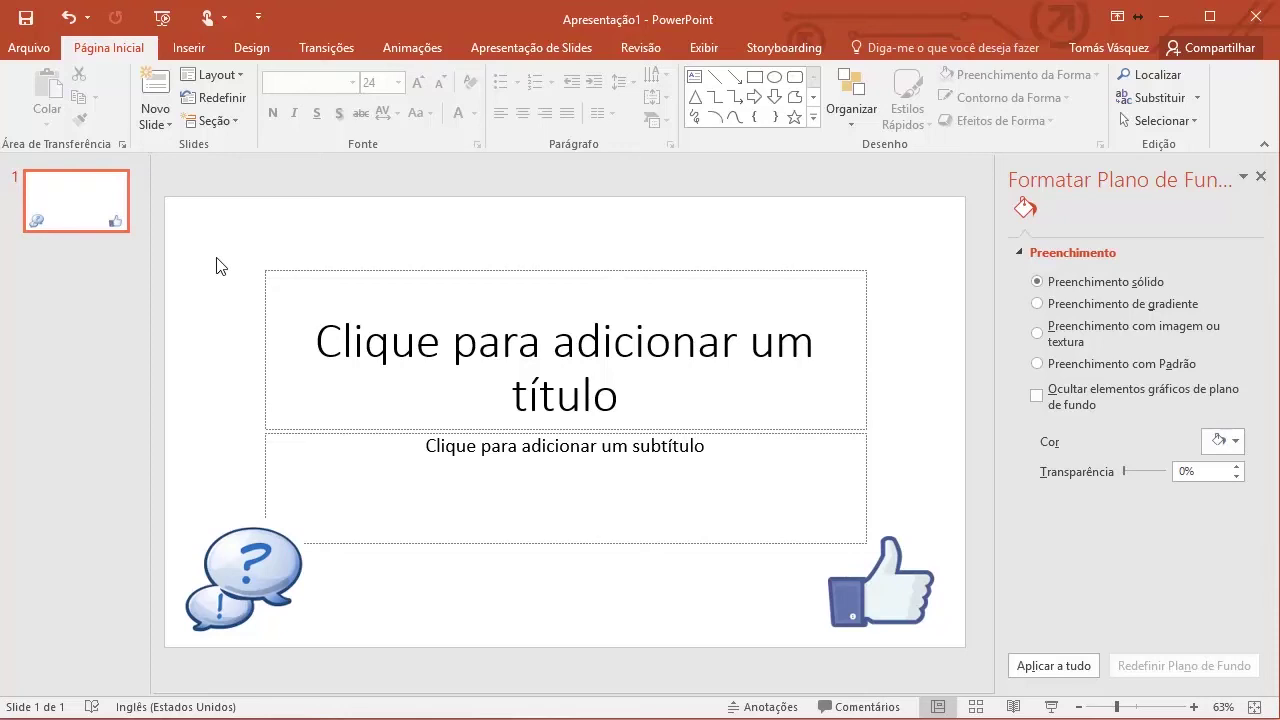
drag(220, 265, 968, 566)
key(Delete)
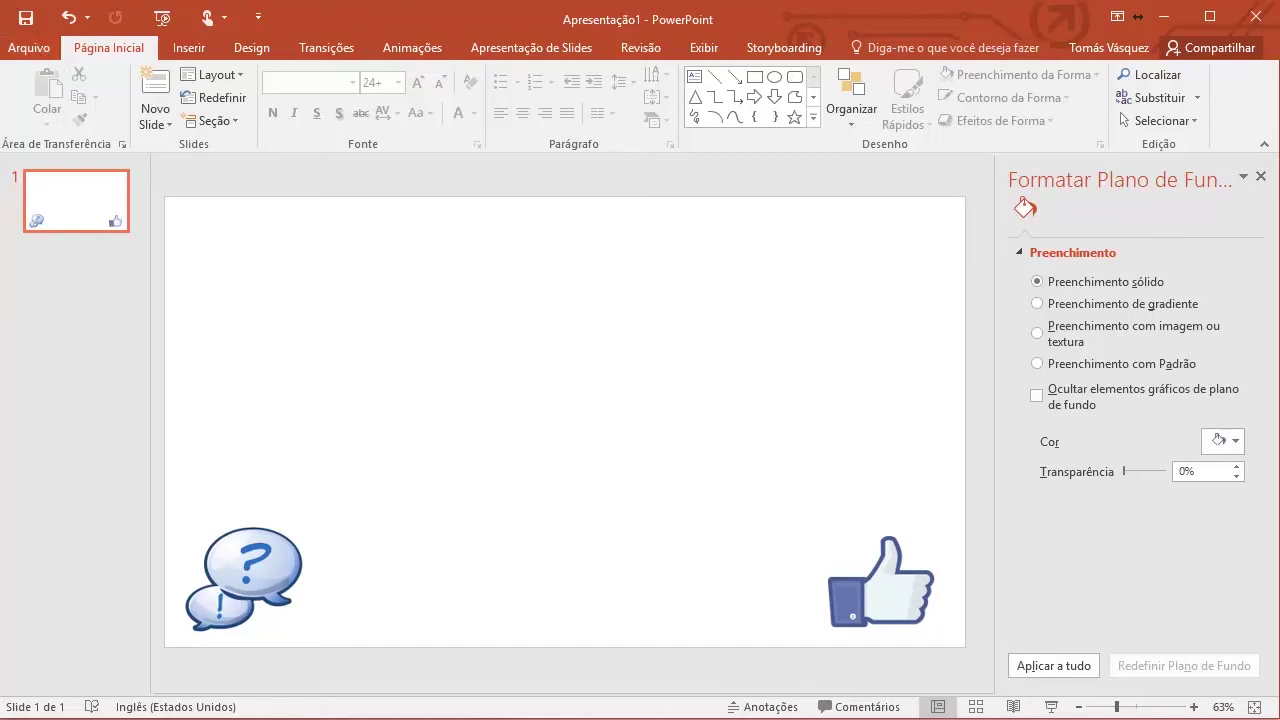
click(69, 206)
- Choose PNG as the export file type in the File menu's export options
click(22, 52)
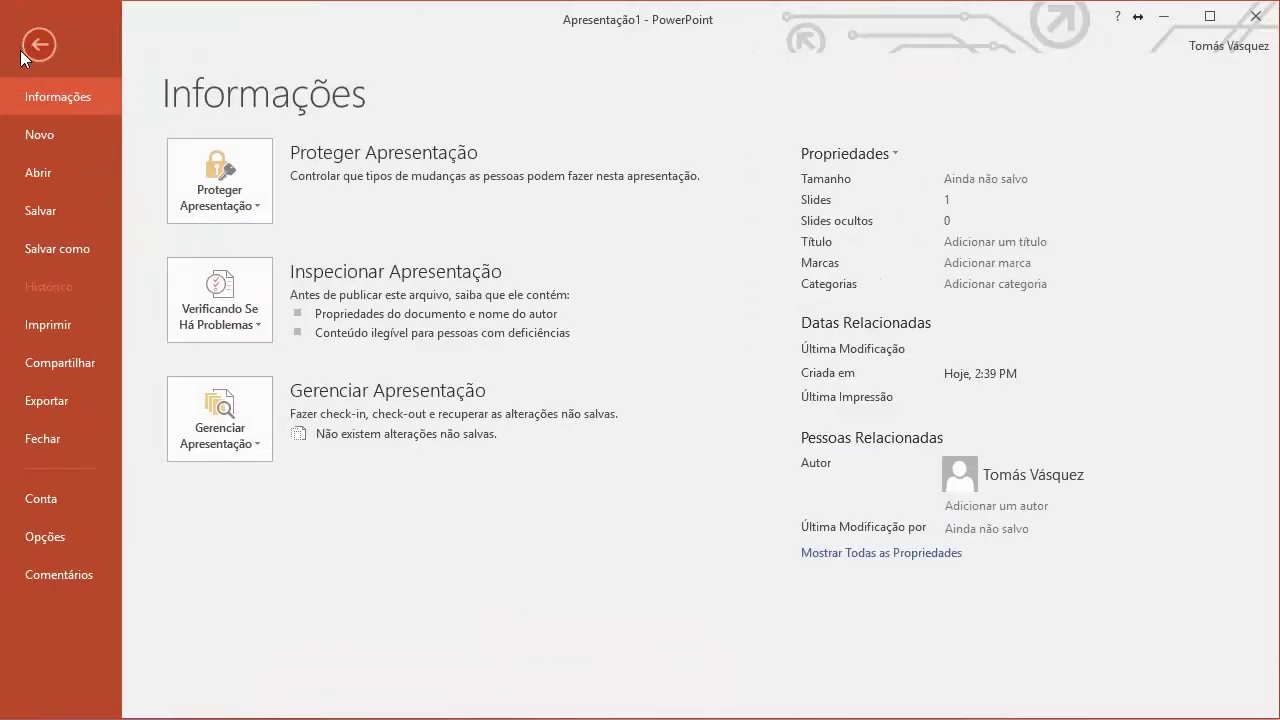
click(75, 404)
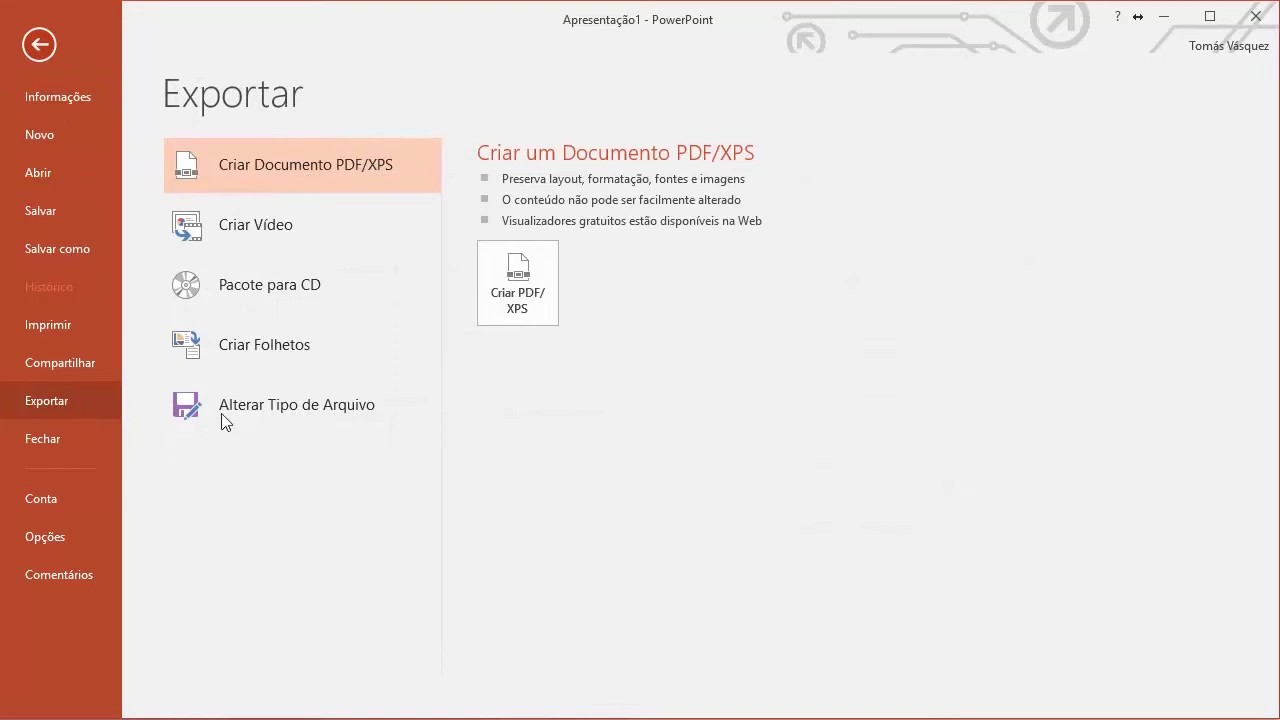
click(254, 410)
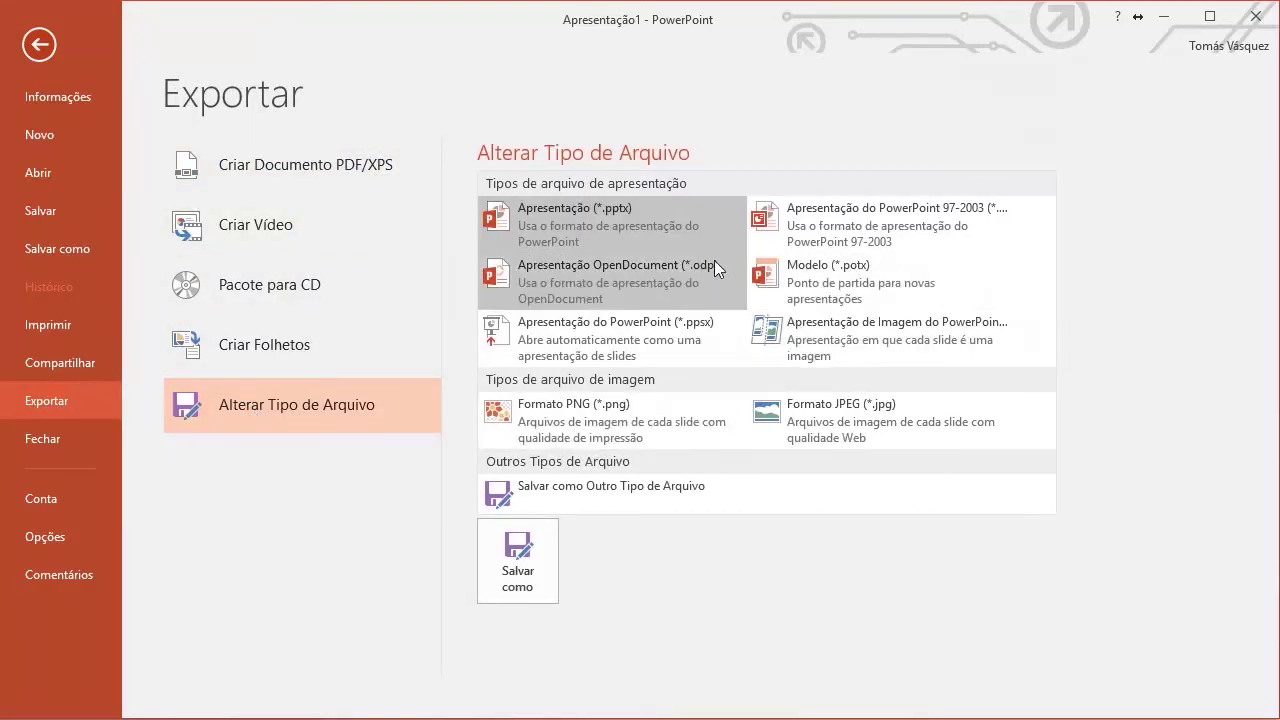
click(583, 416)
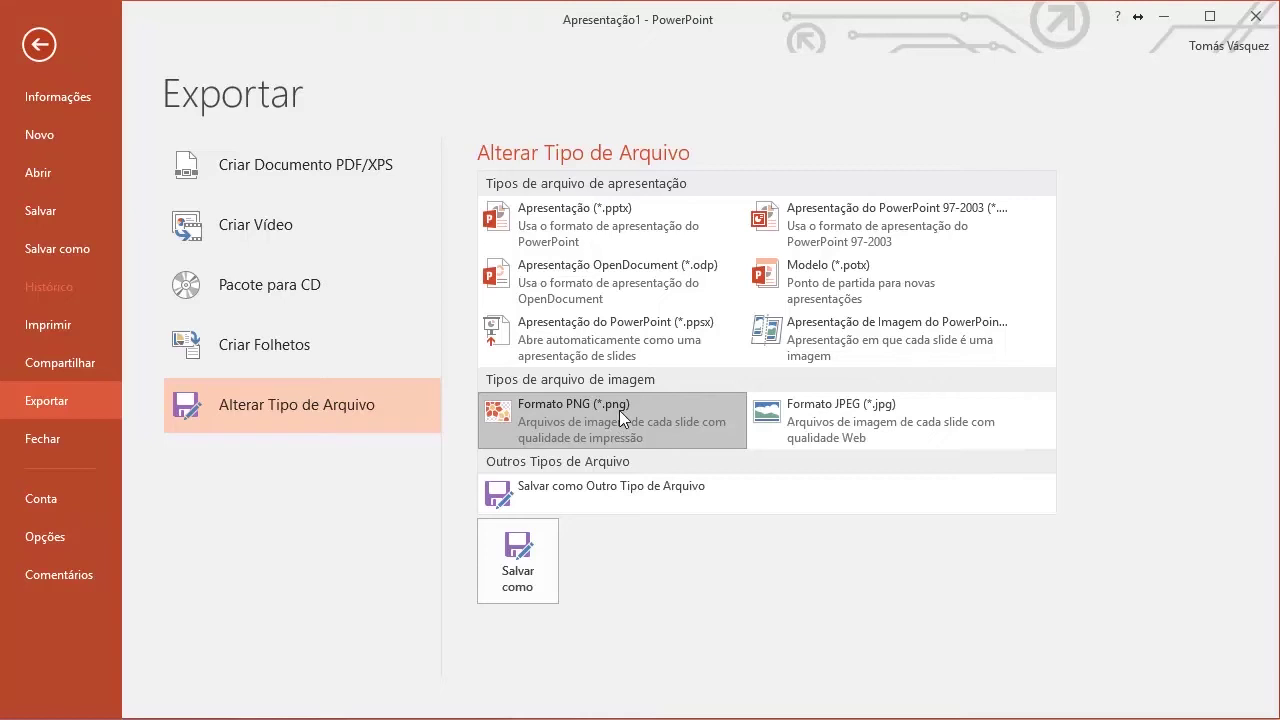
- Save the slide as a PNG image named 'plano de fundo'
click(530, 555)
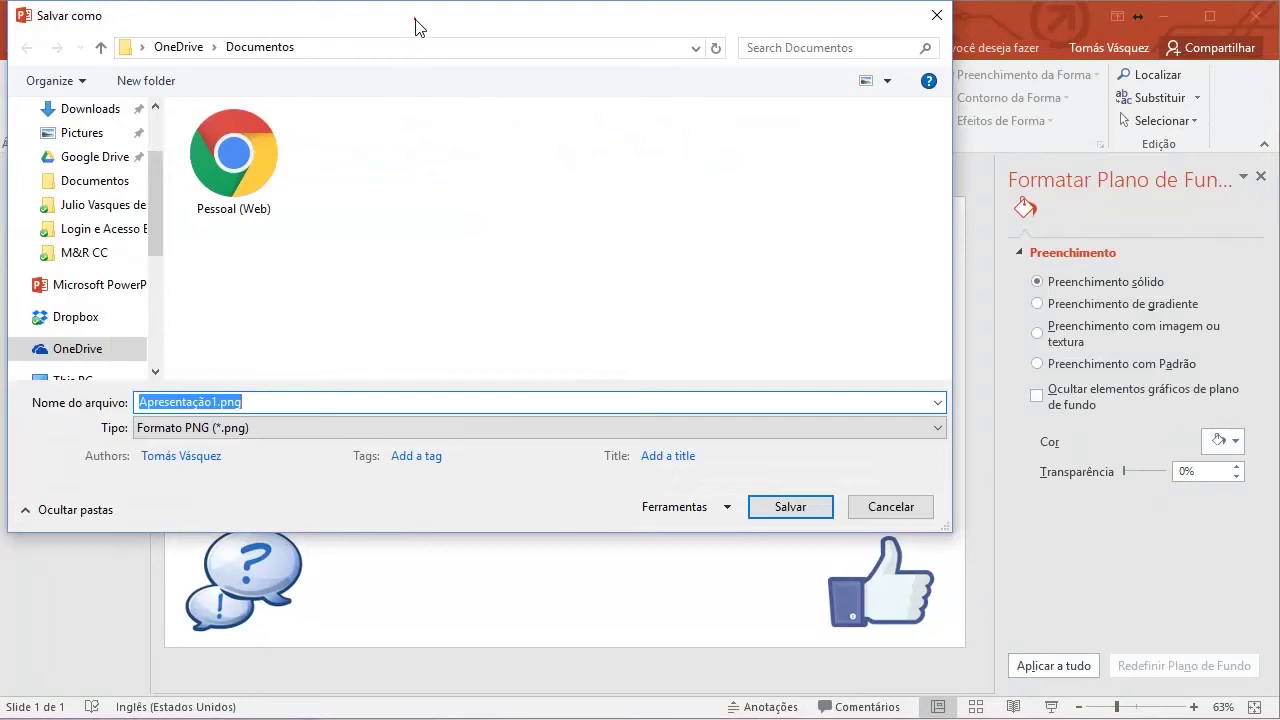
drag(418, 25, 425, 46)
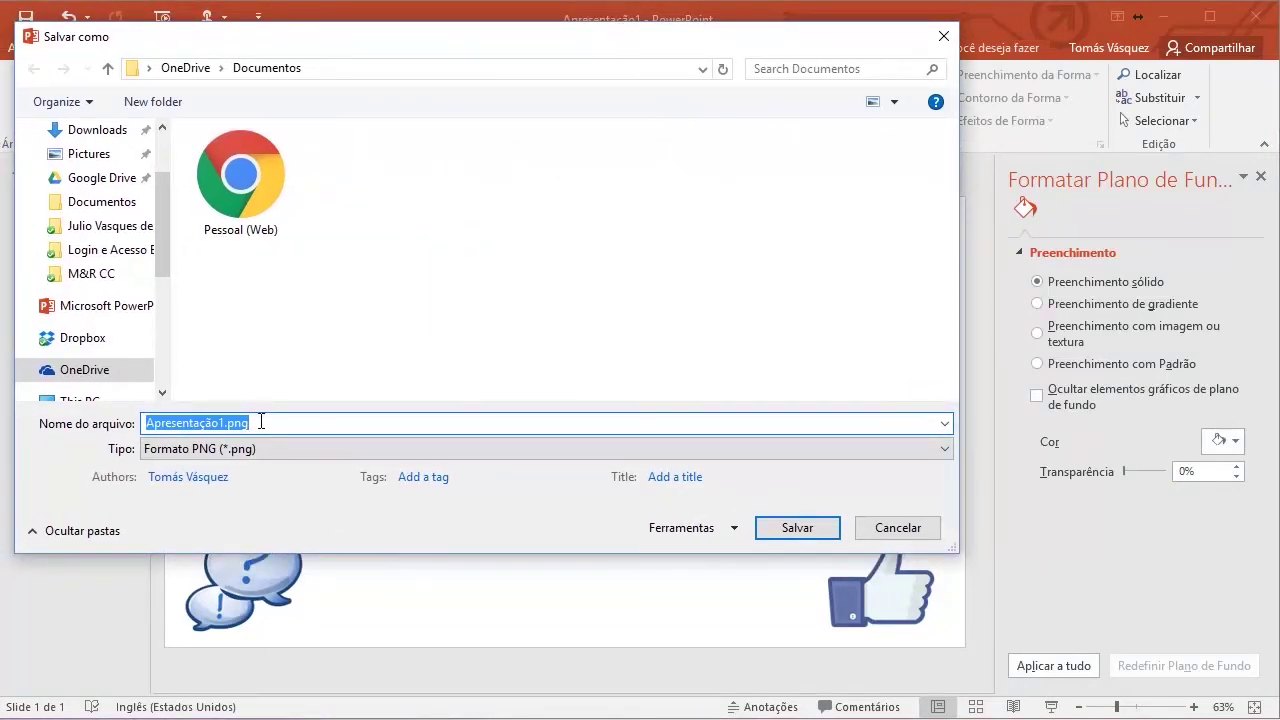
text(plano de fundo)
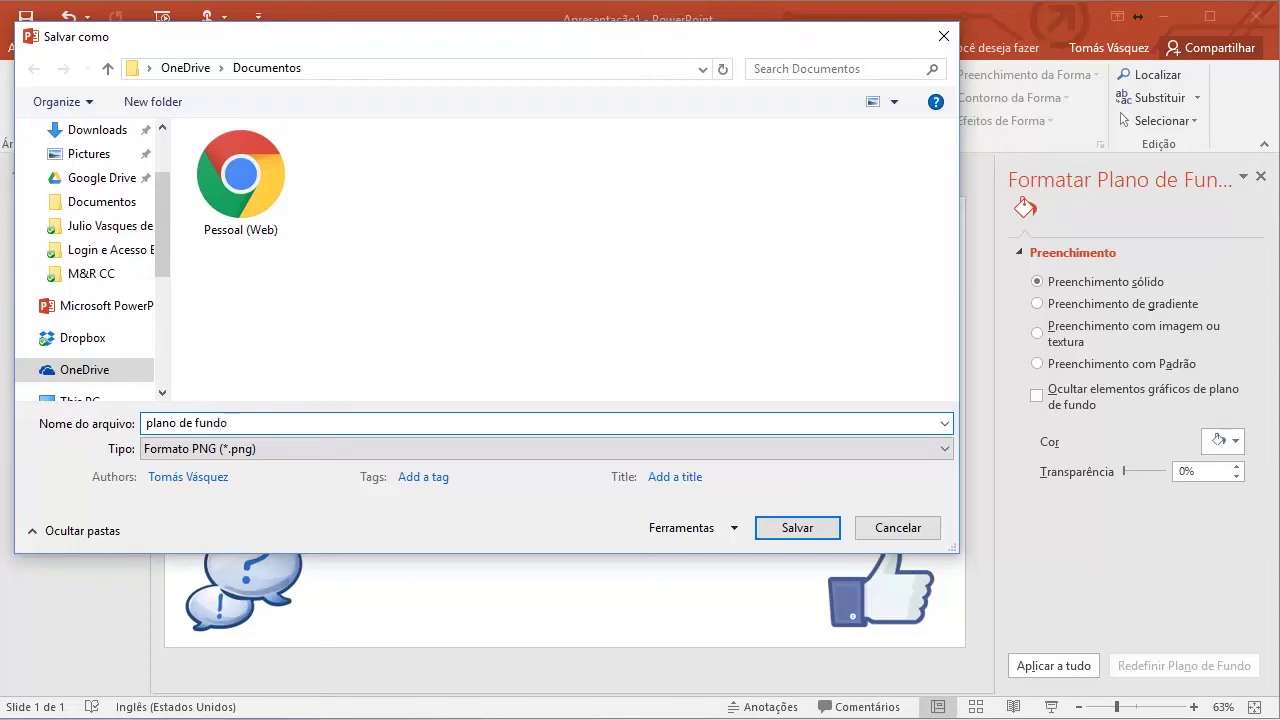
click(811, 537)
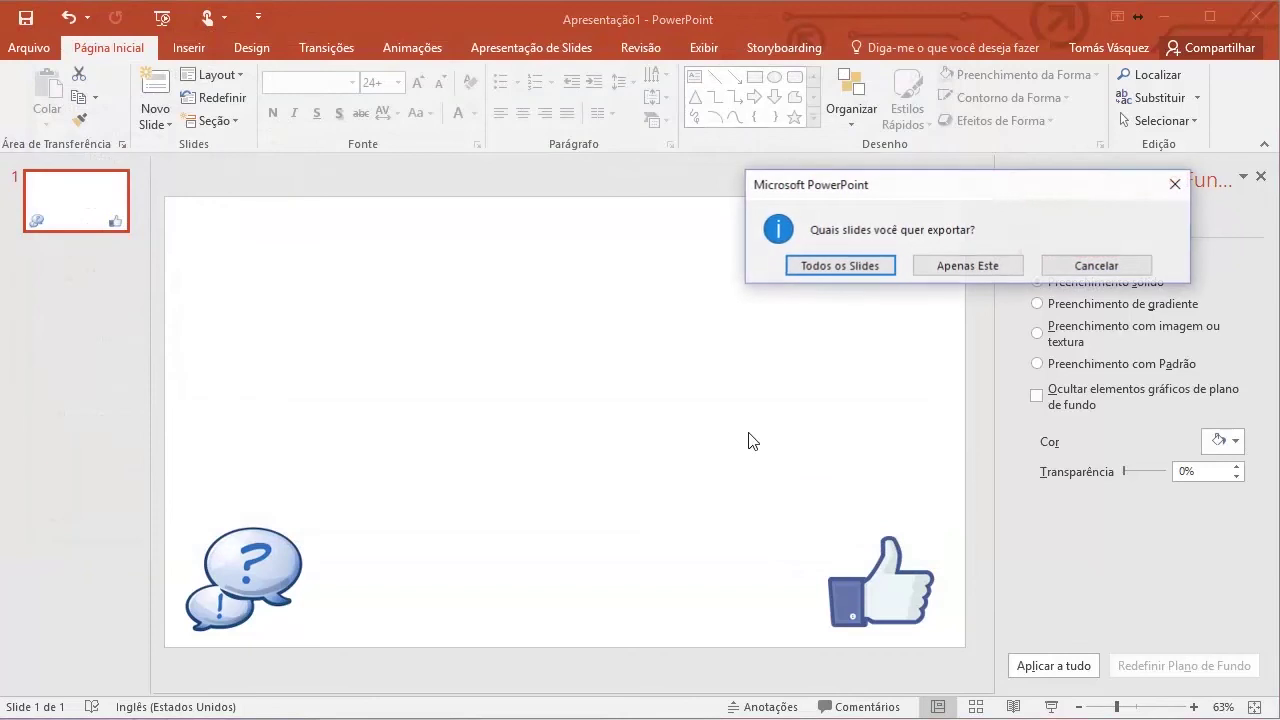
drag(899, 203, 528, 333)
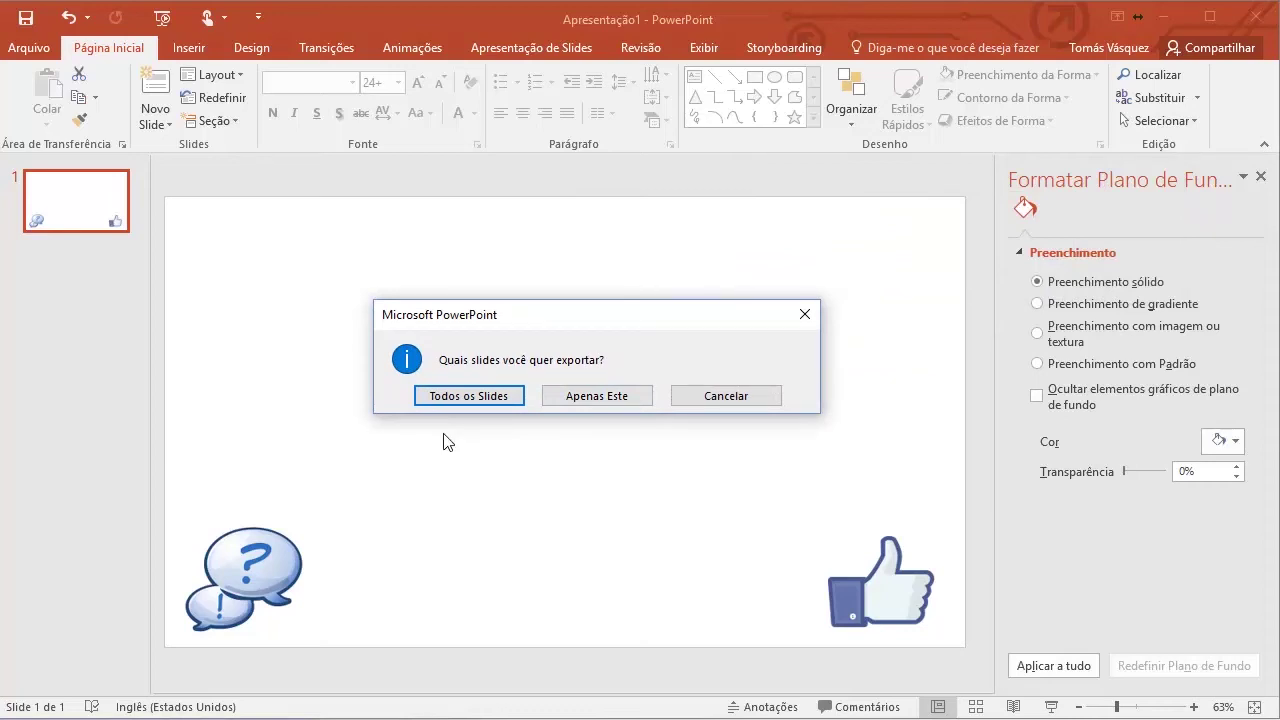
- Export only the current slide, then select plano de fundo.png in the Documentos folder
click(586, 400)
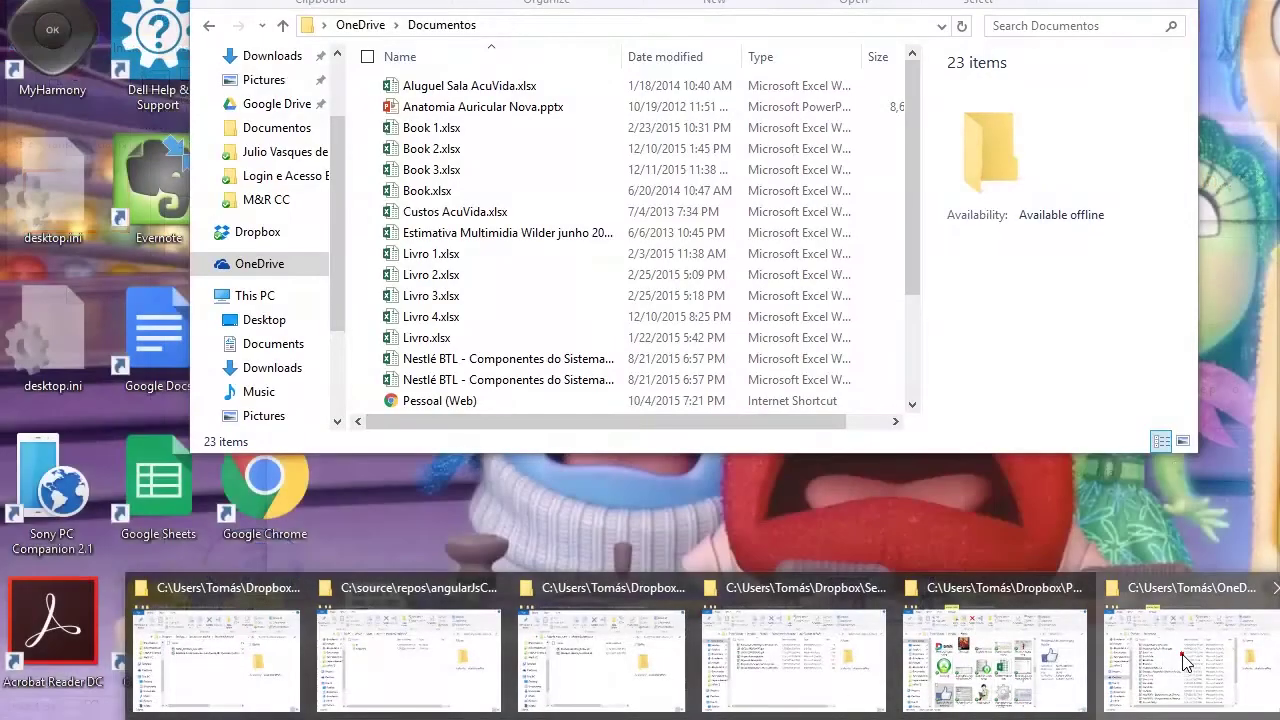
click(1183, 662)
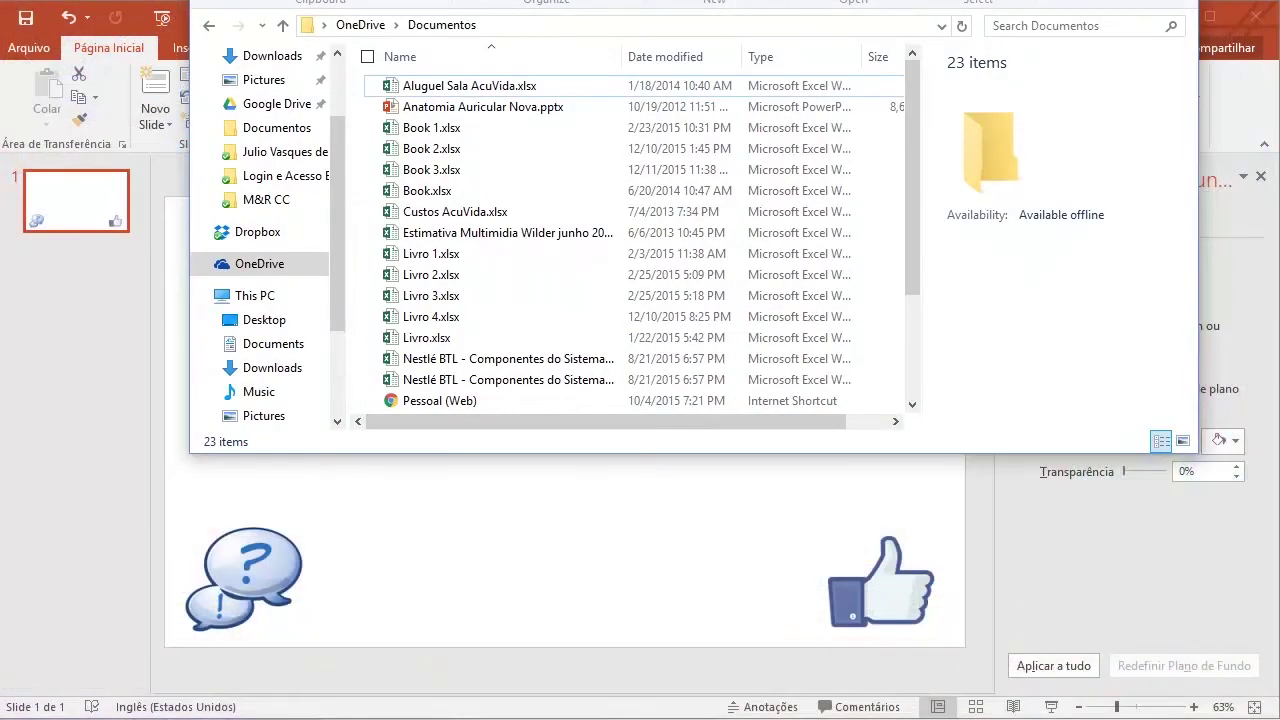
scroll(645, 390, down, 3)
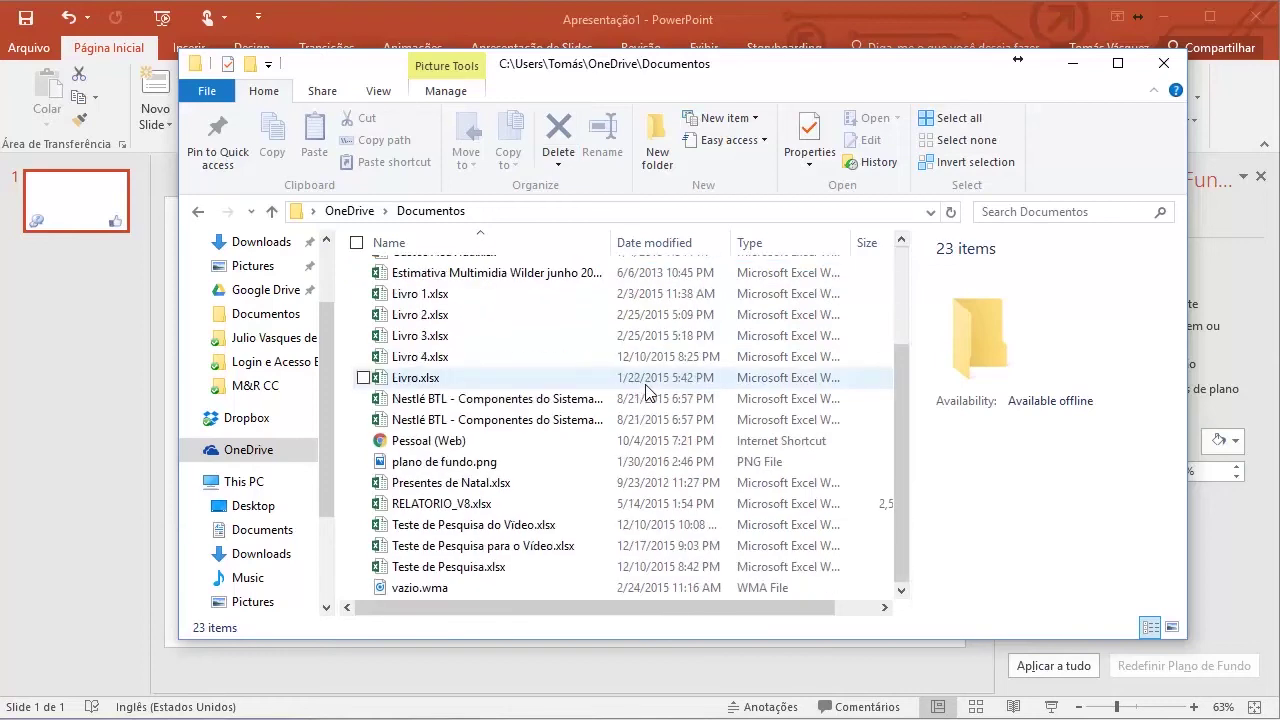
click(487, 463)
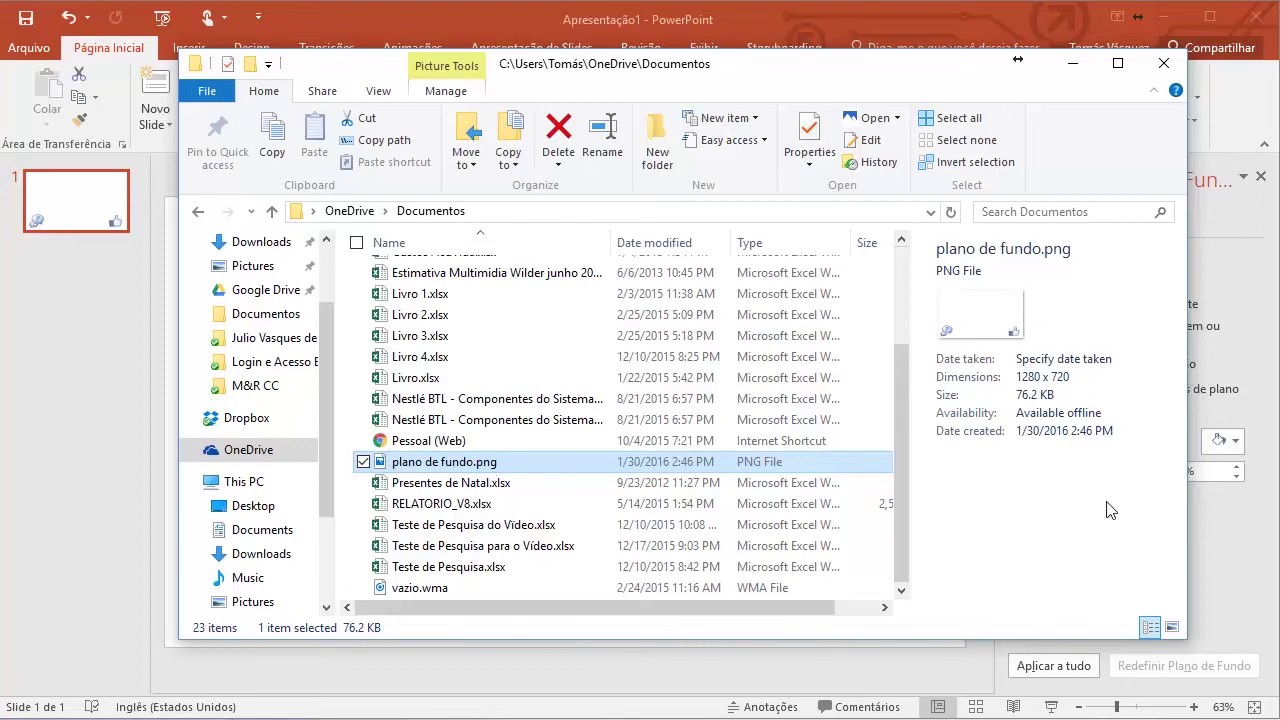
- Enlarge the folder window and show files as extra large icons to confirm the 1280 x 720 PNG, then minimize it
drag(597, 85, 446, 74)
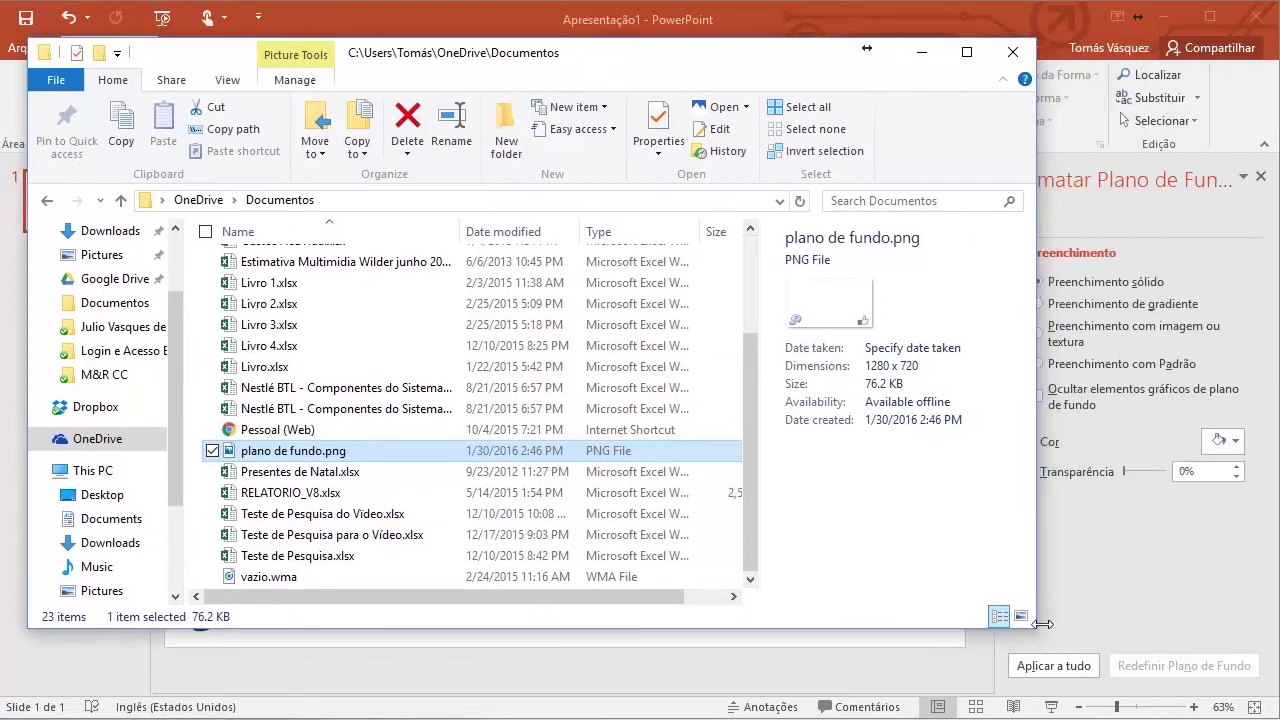
drag(1036, 624, 1256, 710)
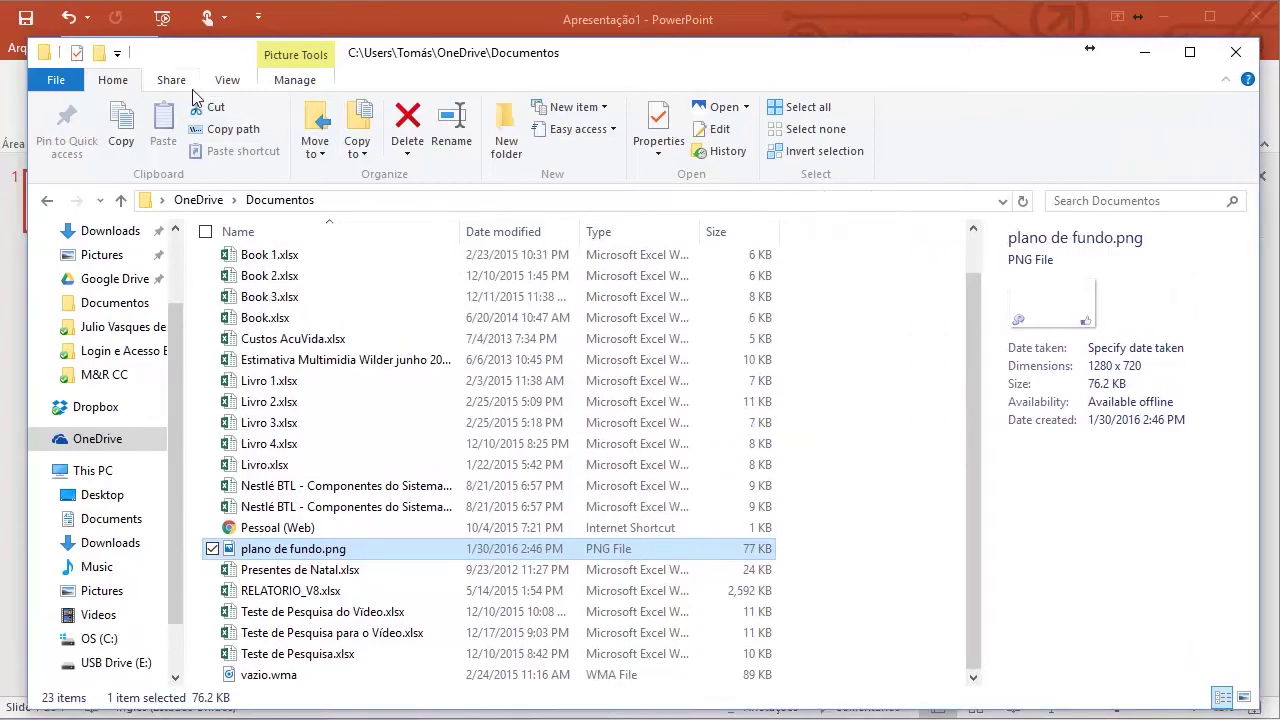
click(227, 86)
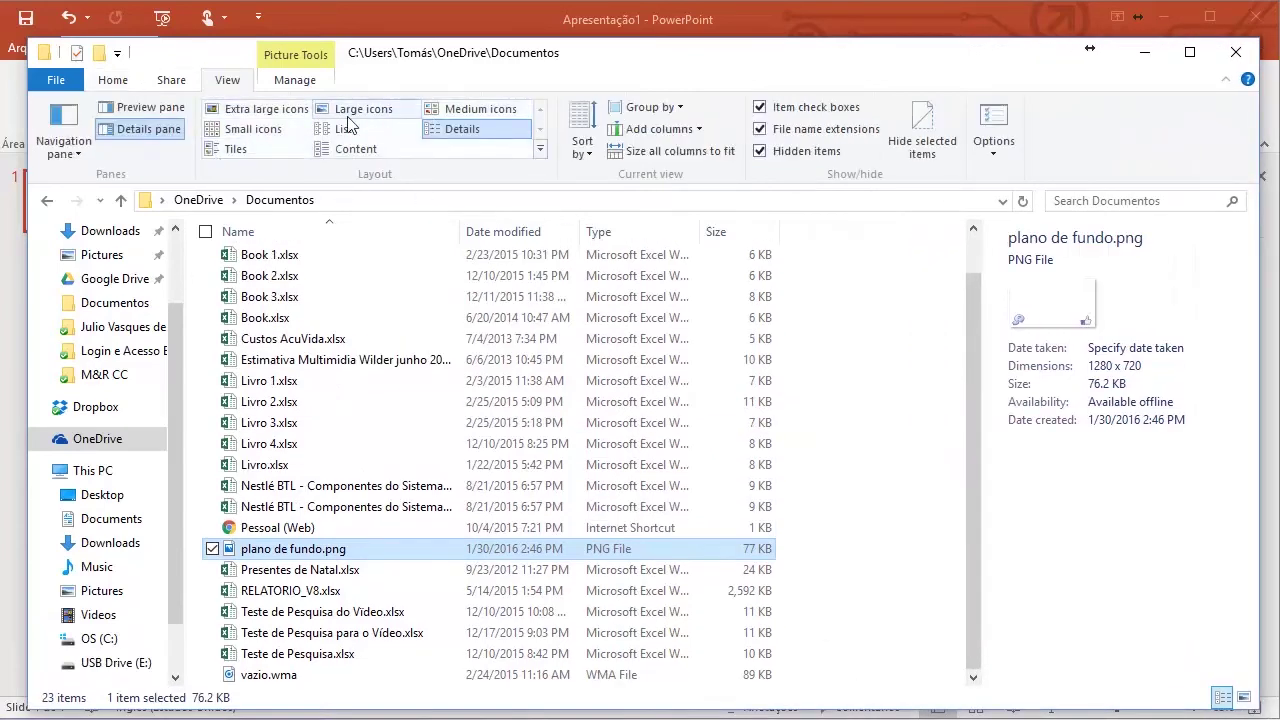
click(298, 118)
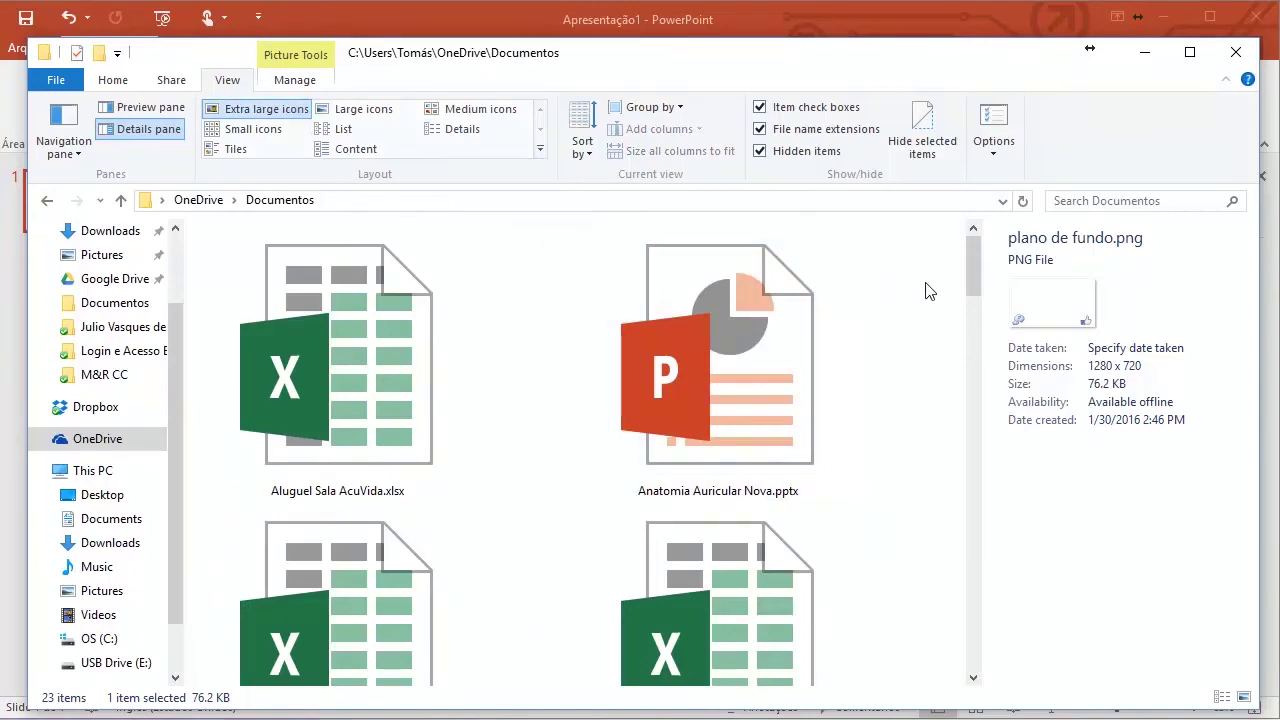
mouse_move(970, 270)
mouse_down()
mouse_move(967, 428)
mouse_move(1004, 655)
mouse_up()
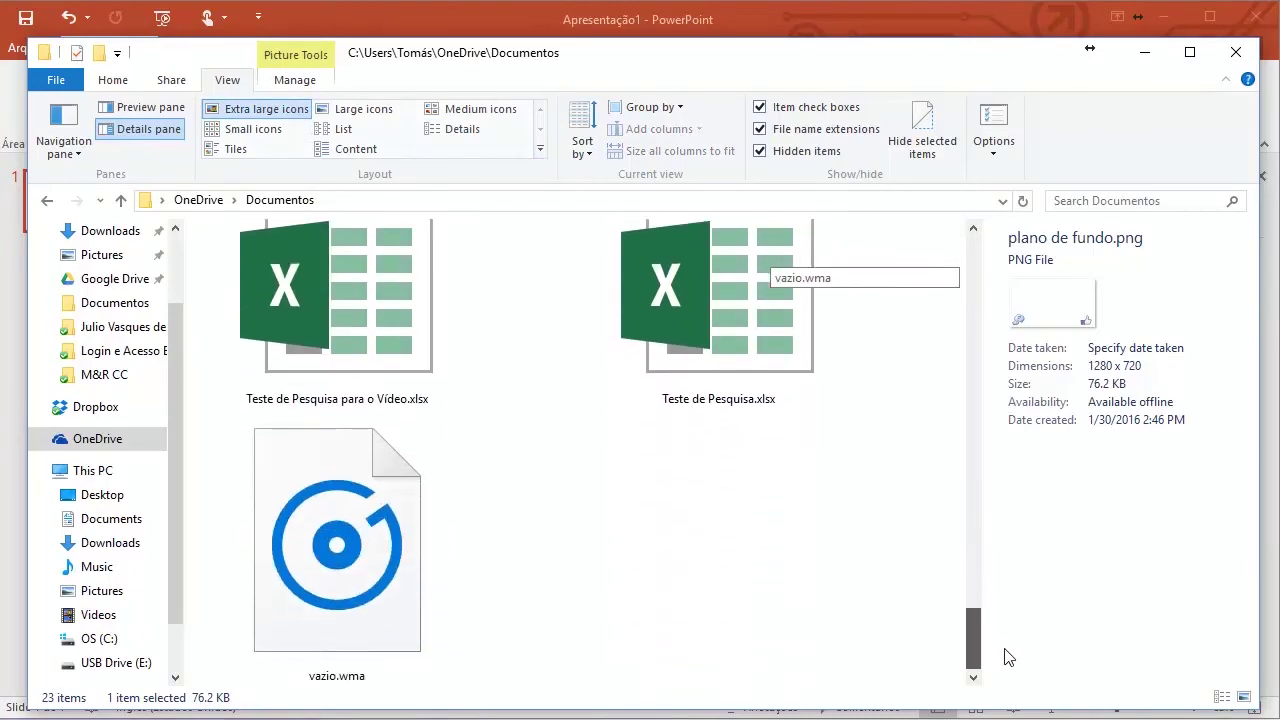
drag(740, 537, 660, 520)
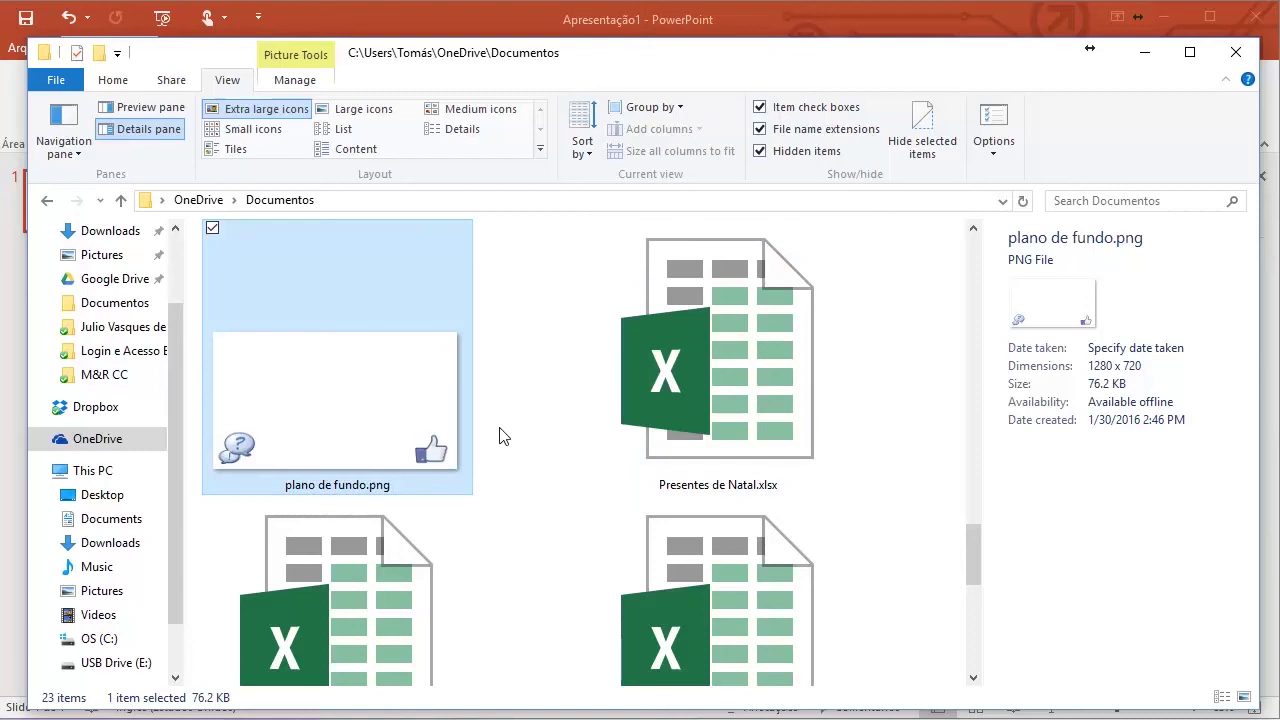
click(1144, 62)
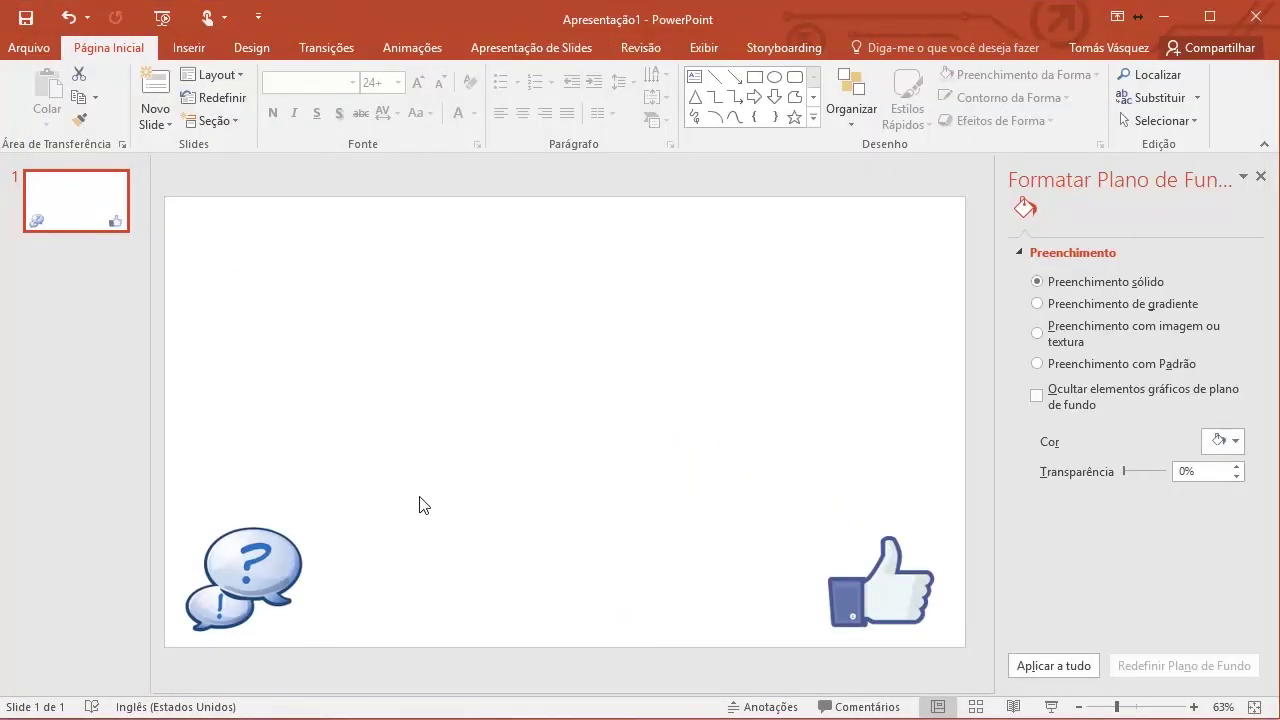
- Delete the question-mark and thumbs-up images from the slide
click(248, 560)
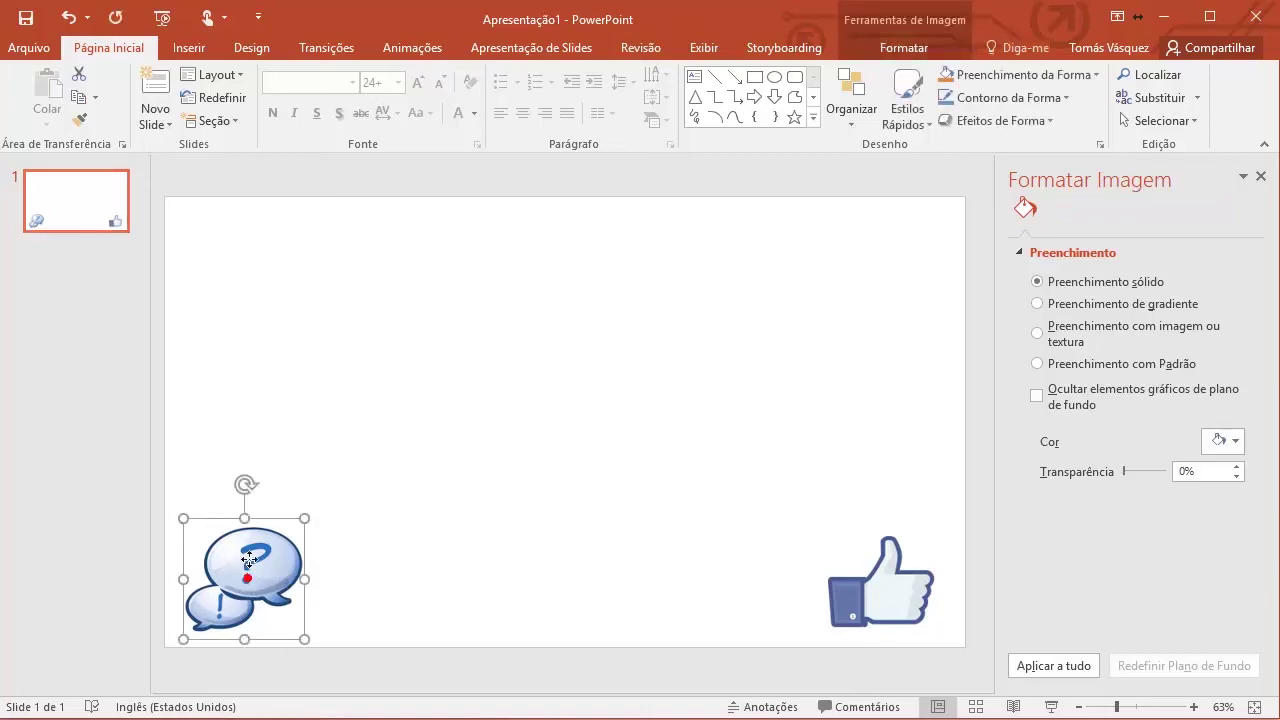
key(Delete)
click(840, 588)
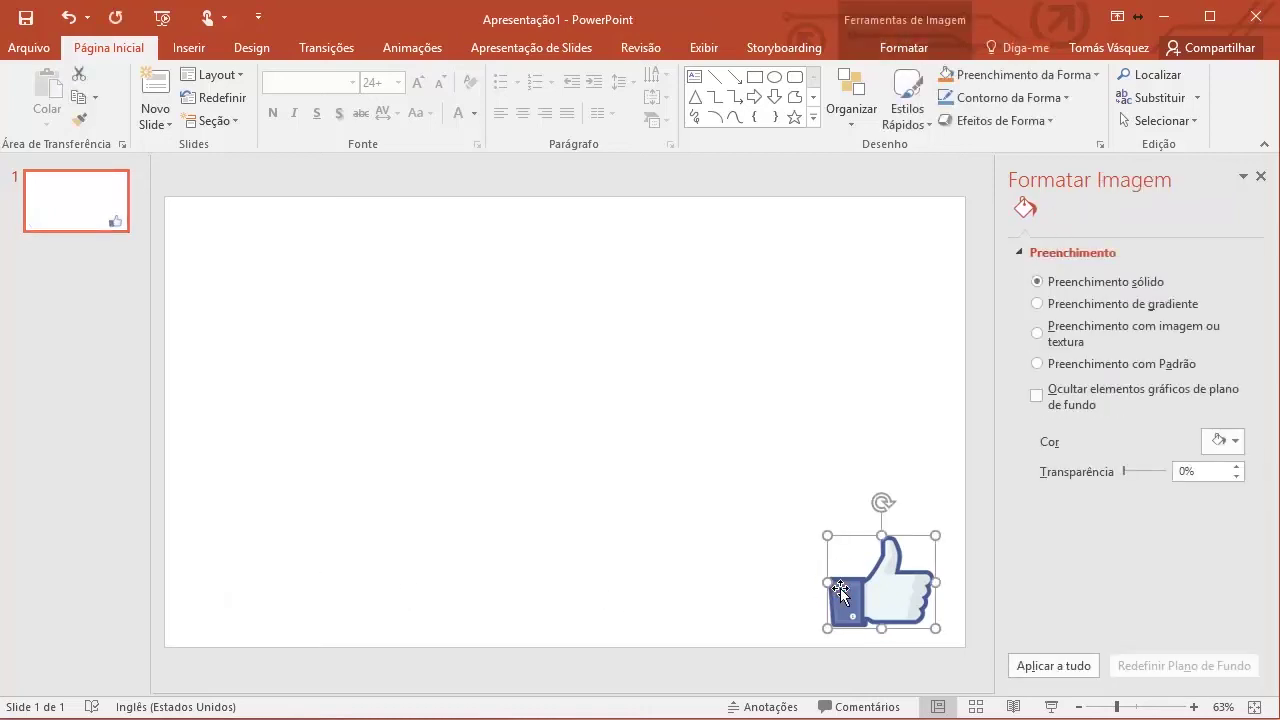
key(Delete)
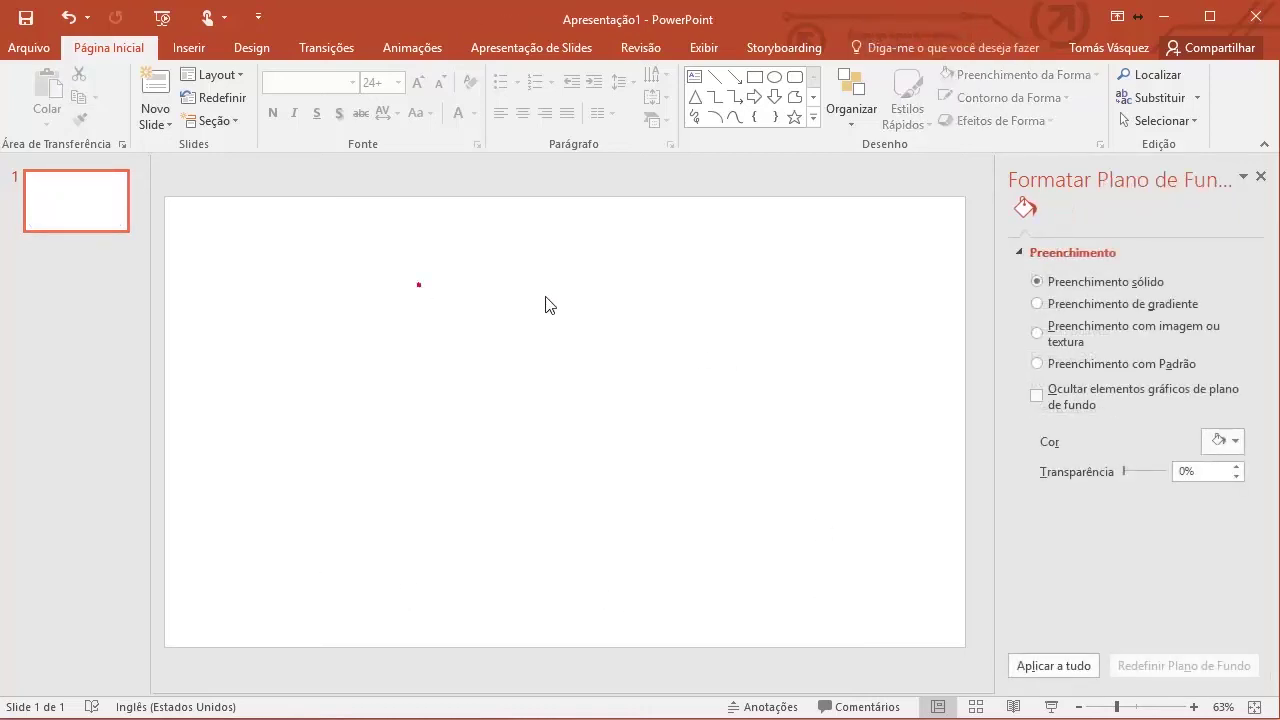
- Set Documentos\plano de fundo.png as the slide's picture background fill and add a second slide
click(240, 55)
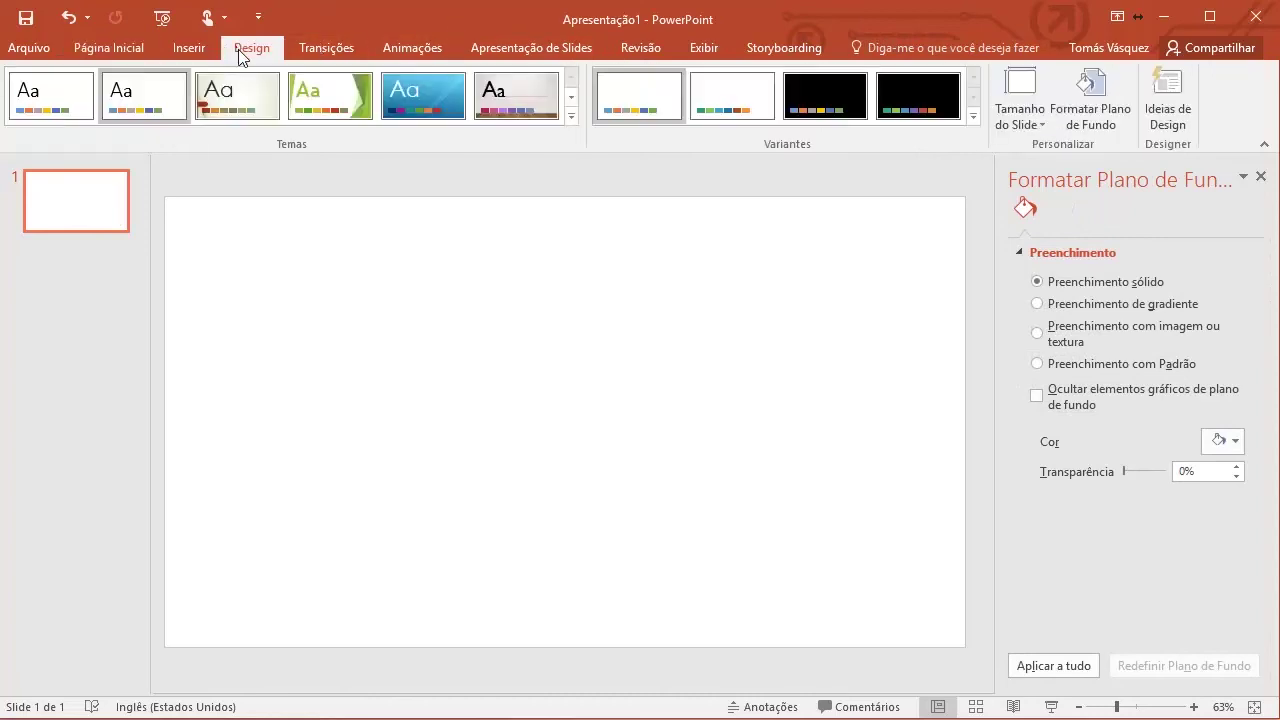
click(1090, 100)
click(1174, 333)
click(1078, 431)
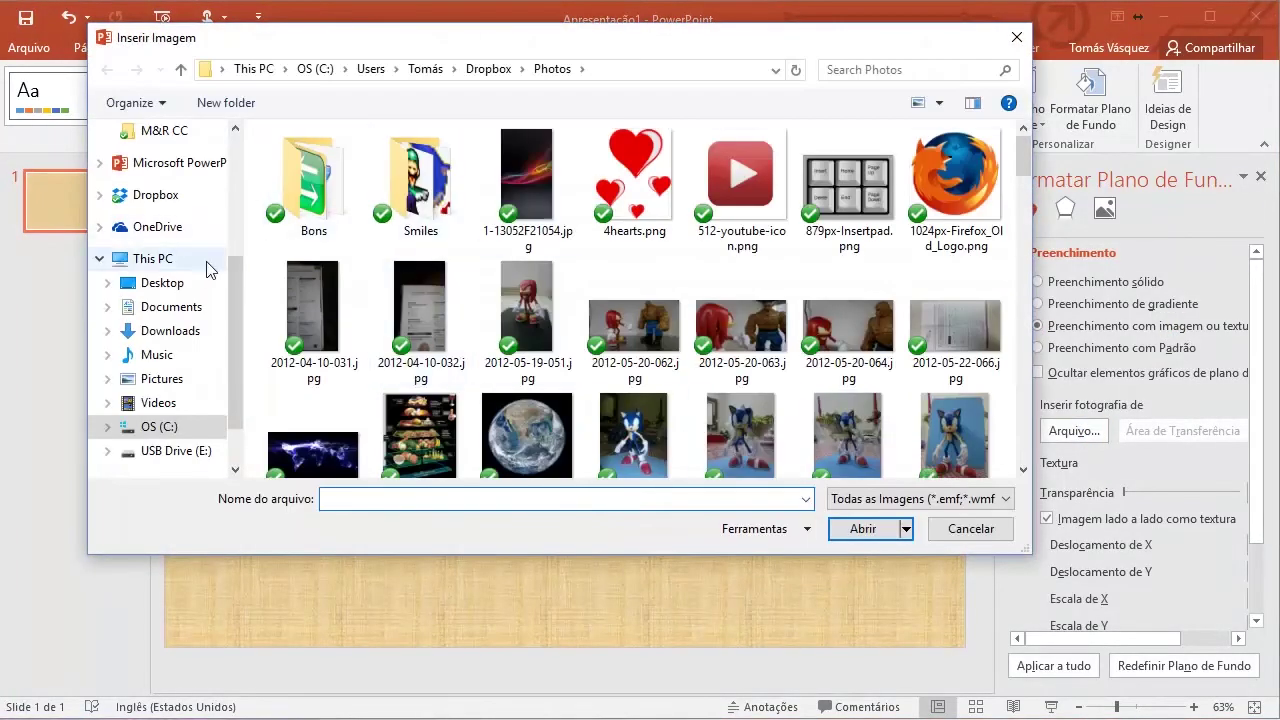
click(150, 227)
click(364, 205)
double_click(364, 205)
click(462, 230)
click(870, 528)
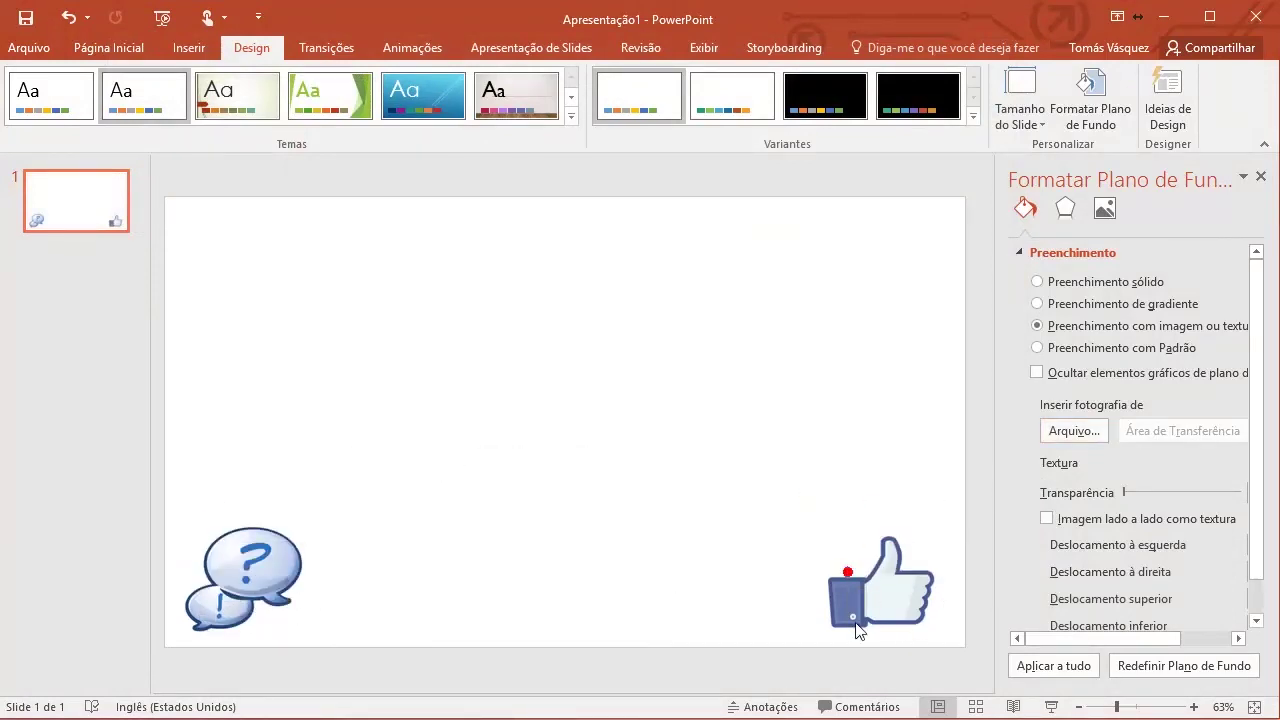
right_click(77, 268)
click(166, 345)
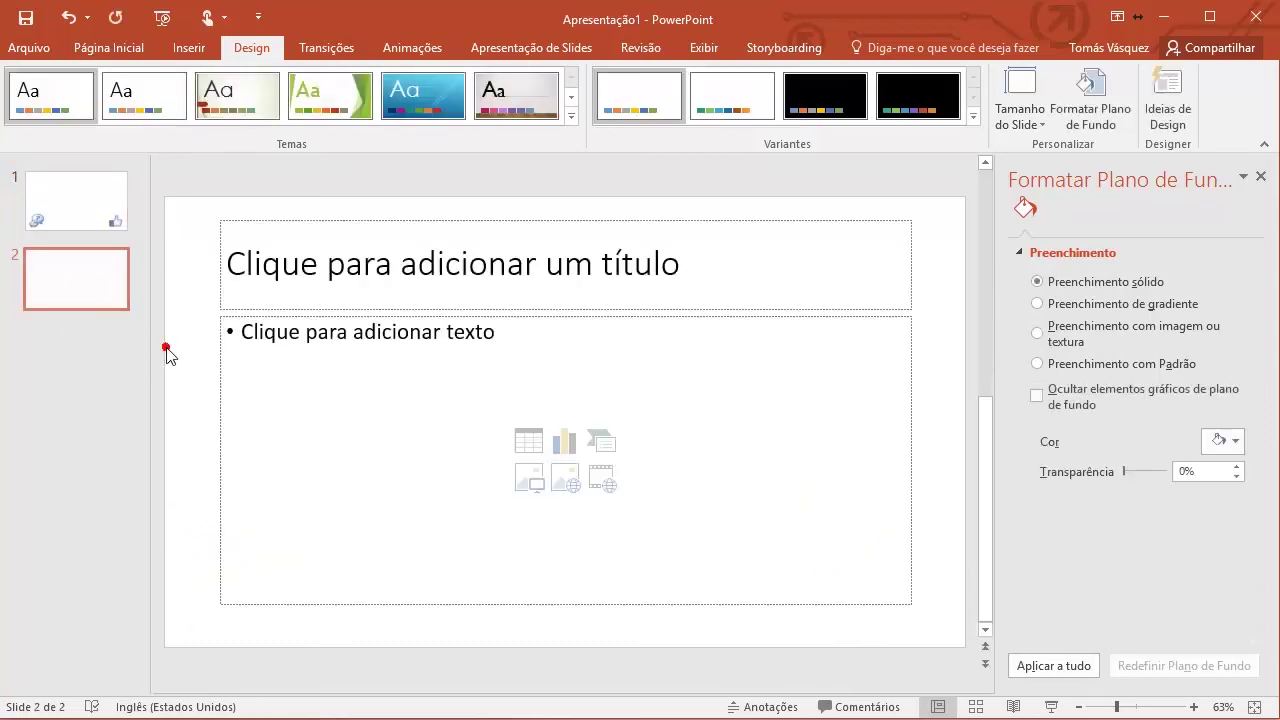
- Apply slide 1's picture background to all slides and add a third slide
click(80, 212)
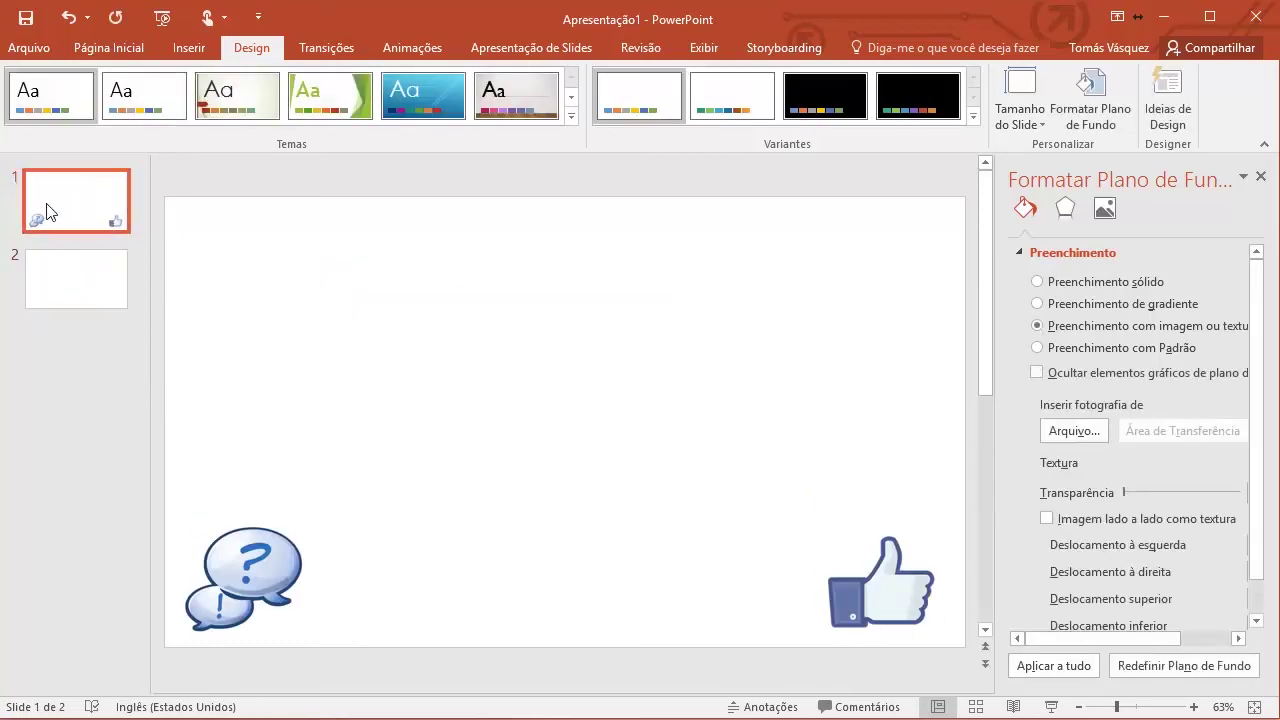
click(1061, 676)
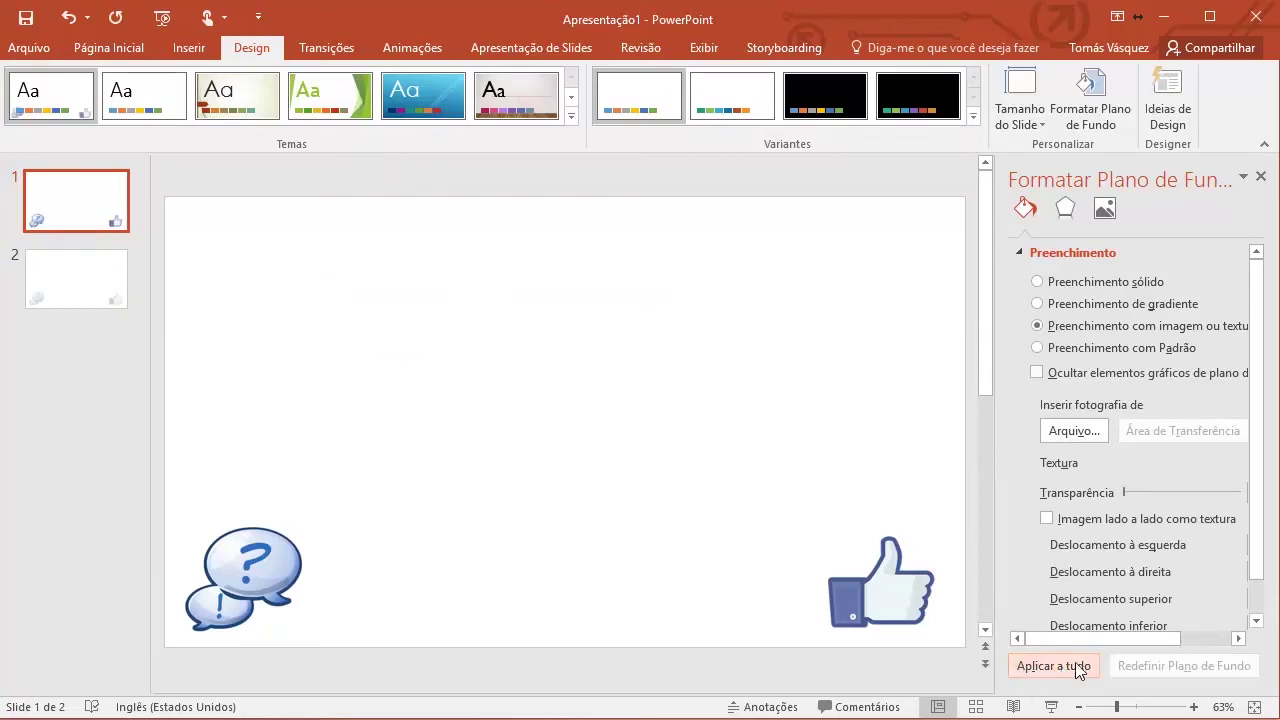
click(79, 348)
right_click(55, 358)
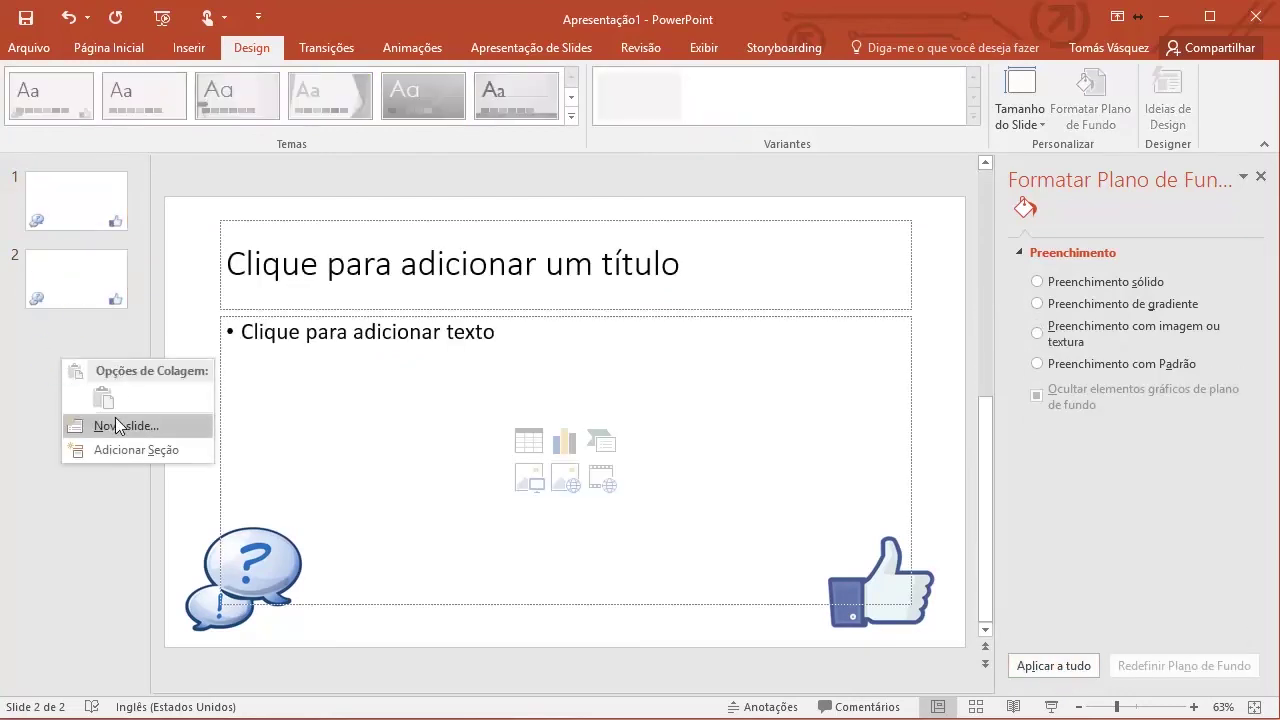
click(115, 417)
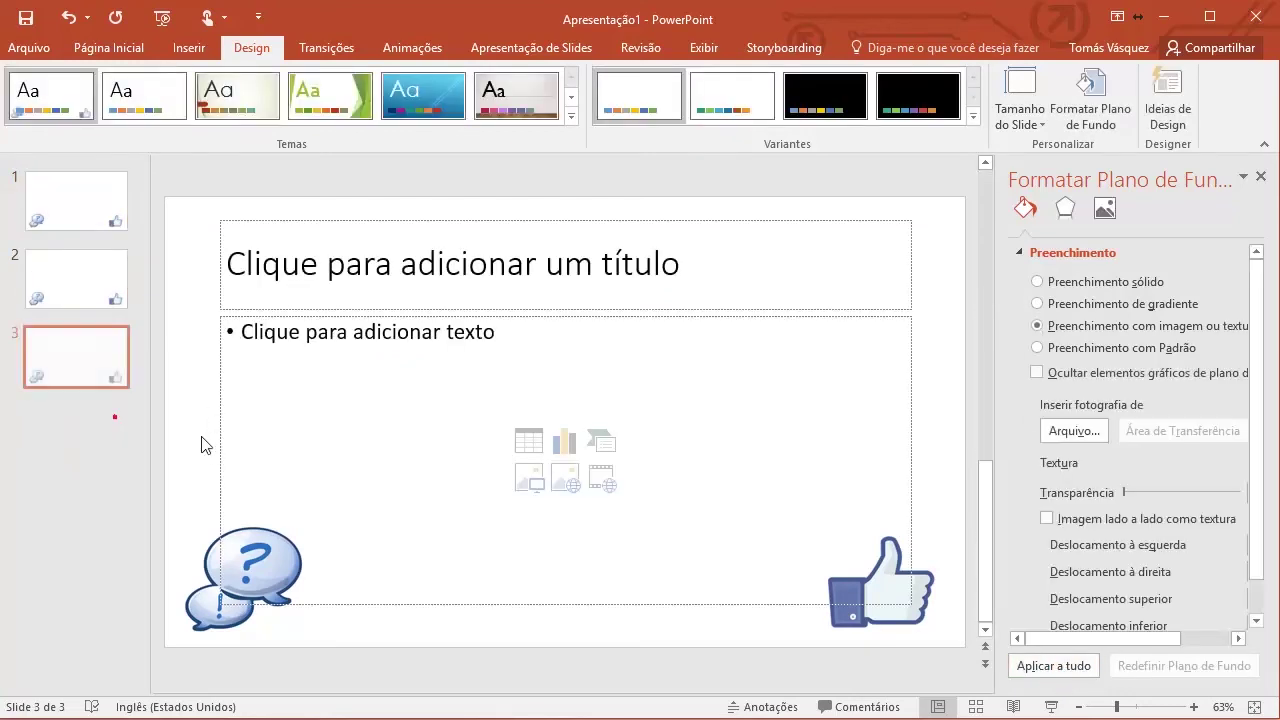
- Title the third slide 'Slide 3' and go back to the first slide
click(481, 273)
text(S)
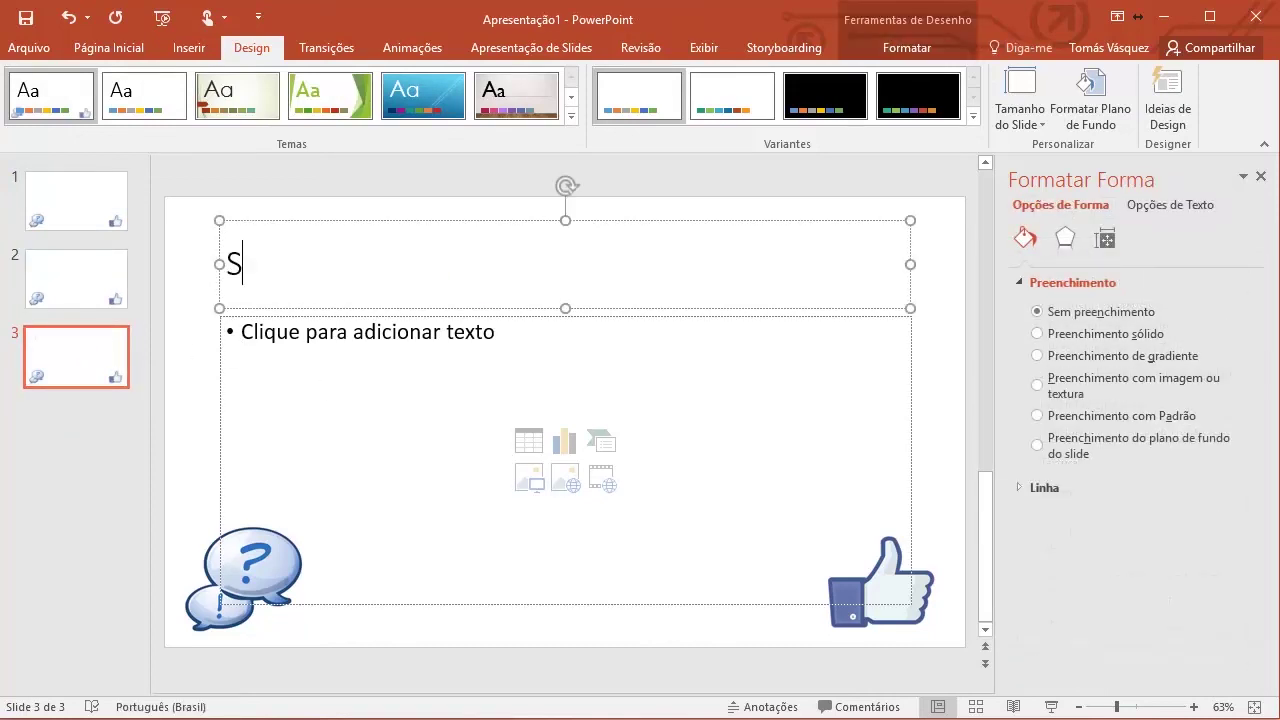
text(lide )
text(3)
key(Return)
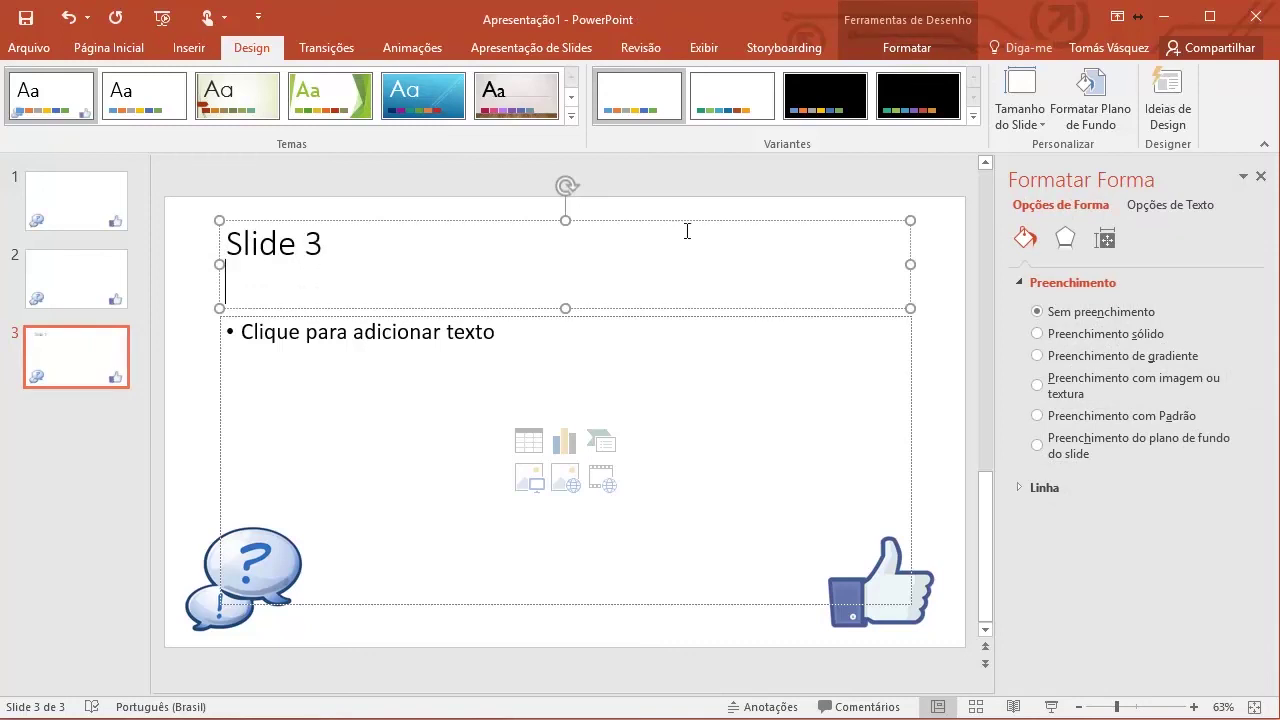
key(BackSpace)
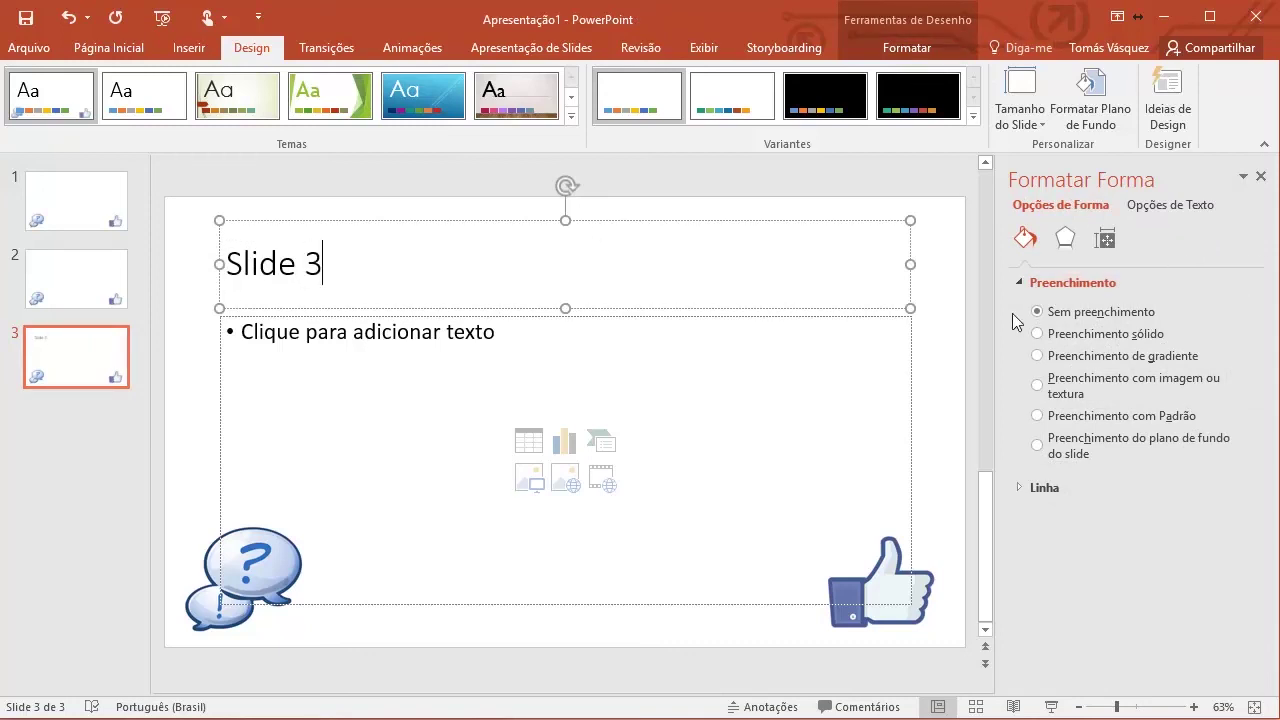
click(924, 368)
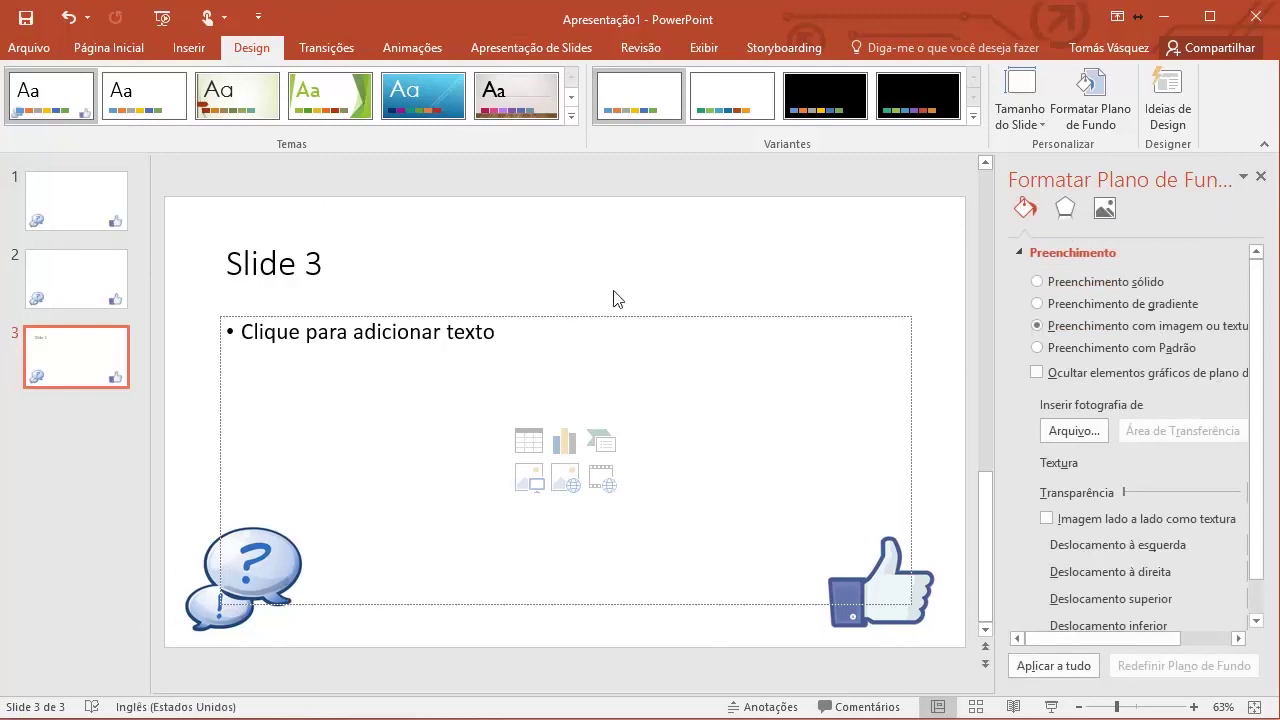
click(113, 220)
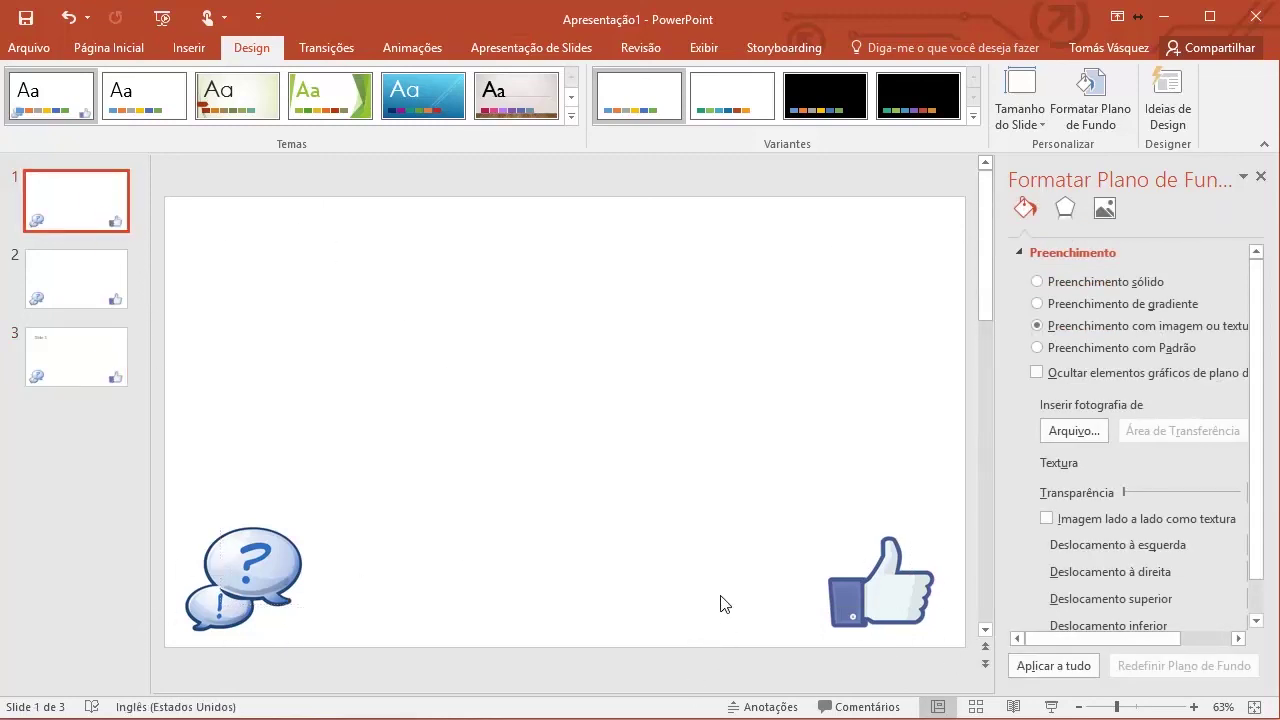